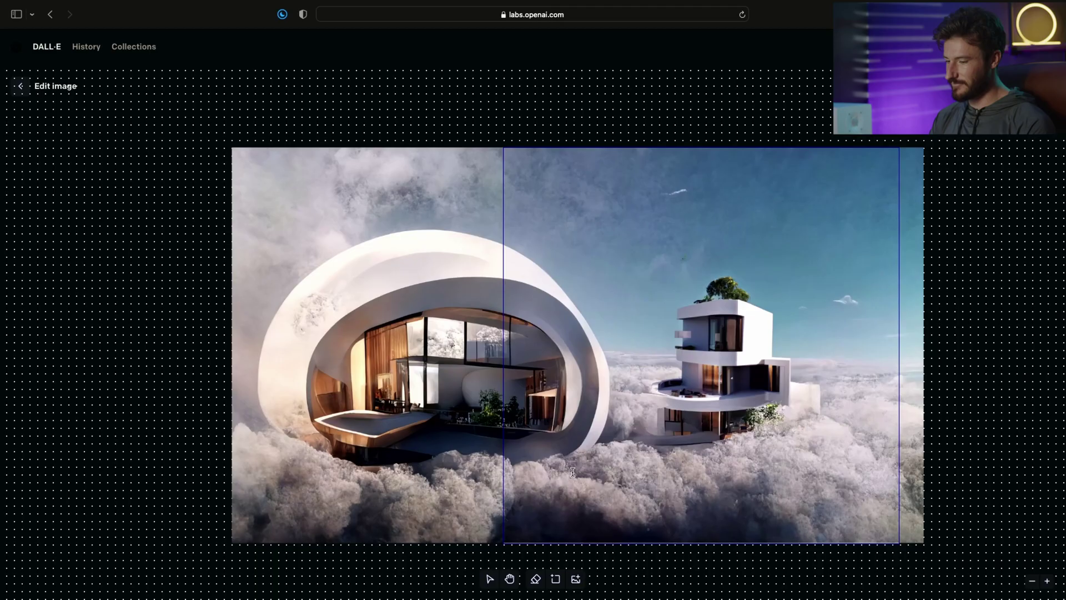
- Position the generation frame so it overlaps the image's left edge
left_click_drag(572, 472, 2, 479)
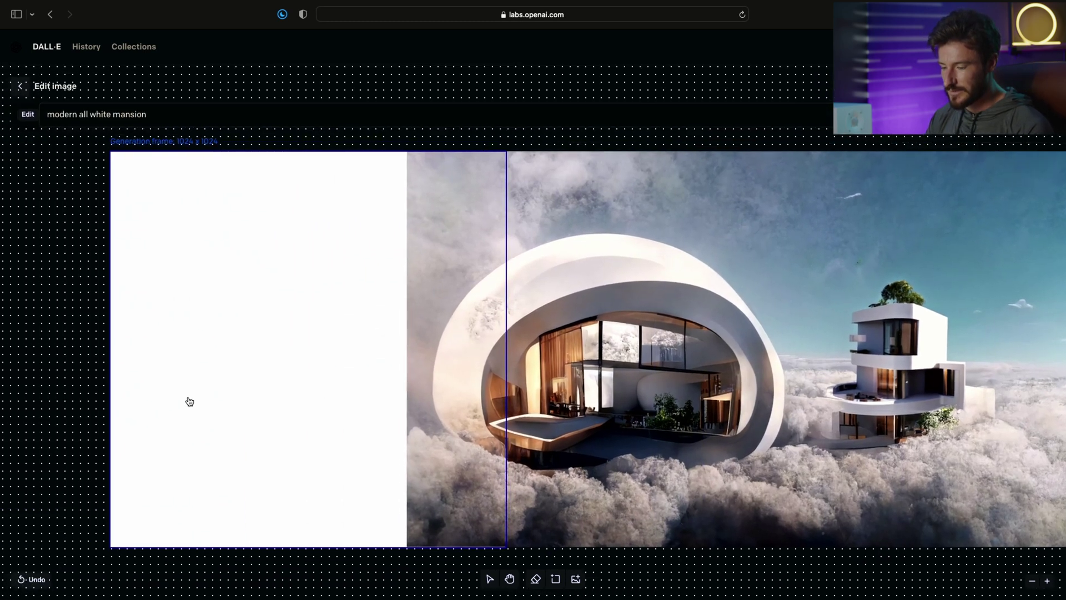
left_click_drag(300, 371, 227, 374)
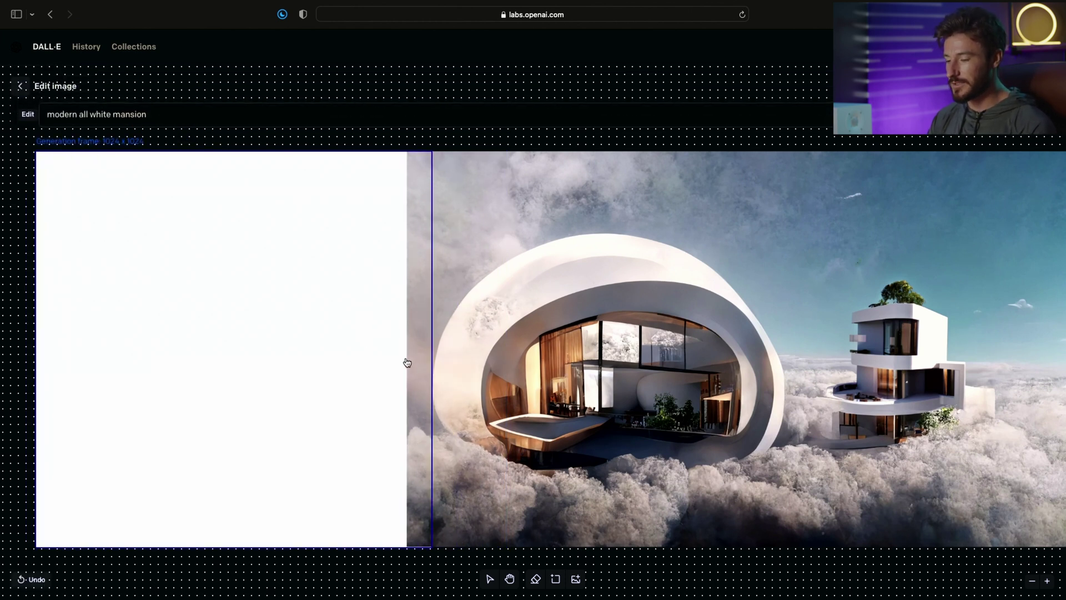
left_click_drag(339, 336, 358, 337)
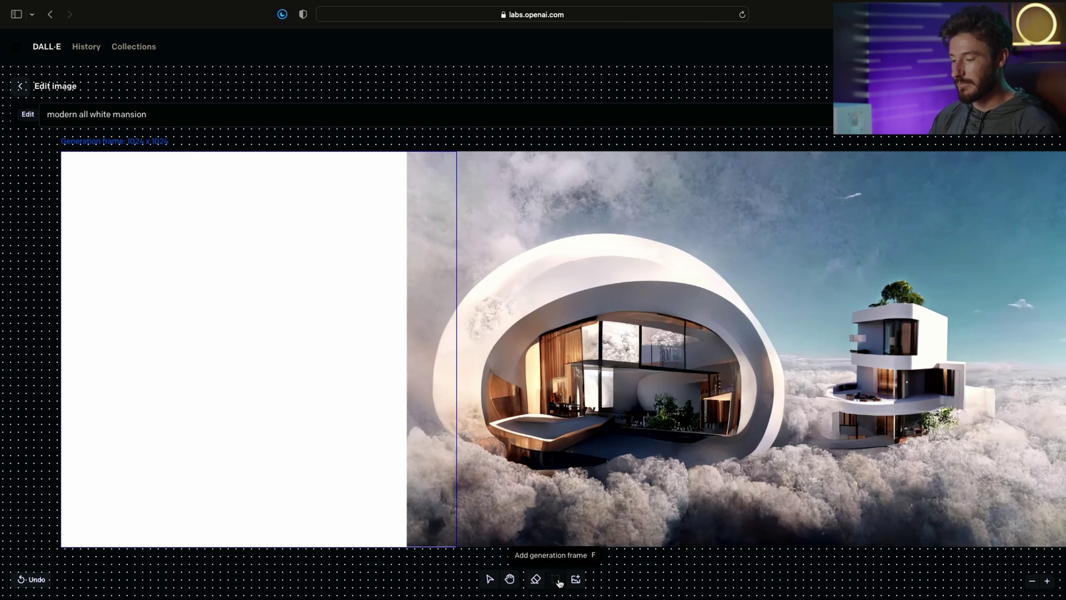
left_click_drag(366, 426, 352, 429)
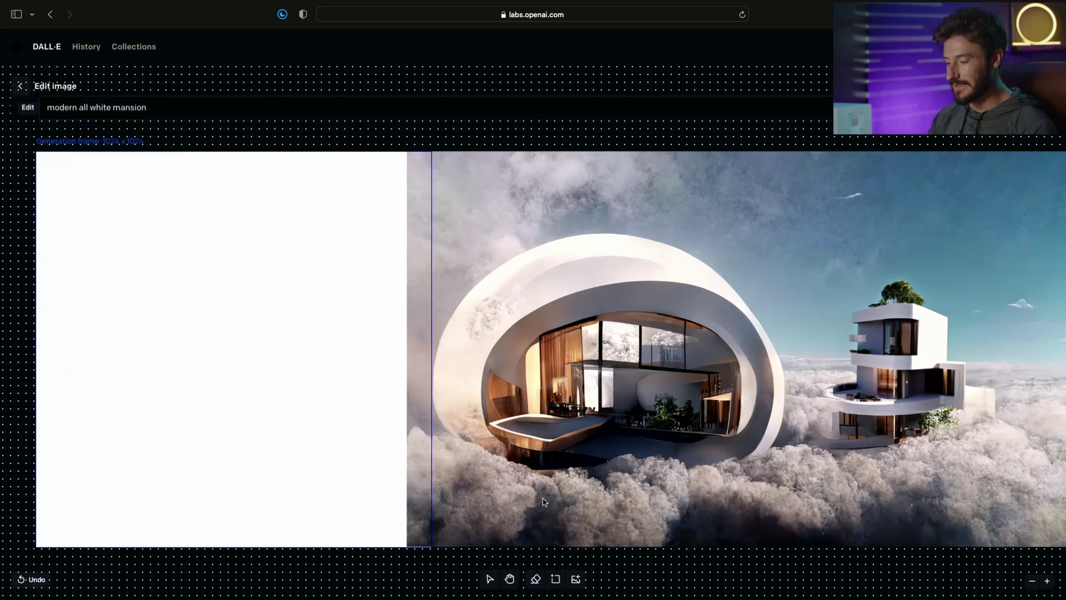
scroll(209, 138, "up", 1)
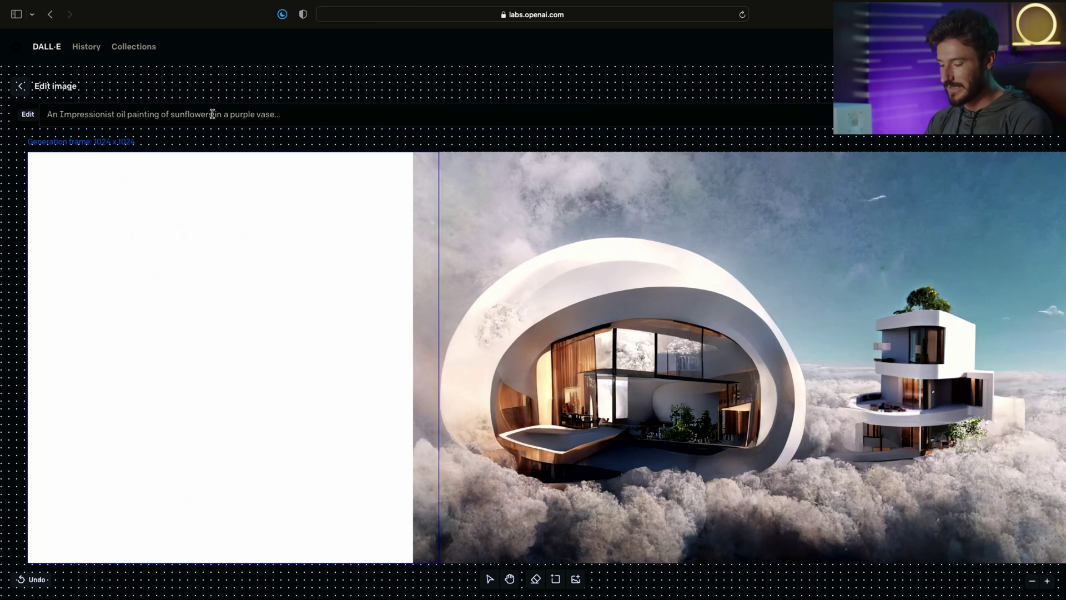
- Generate the left-side fill from the prompt 'clouds with a modern mansion'
type("clouds w")
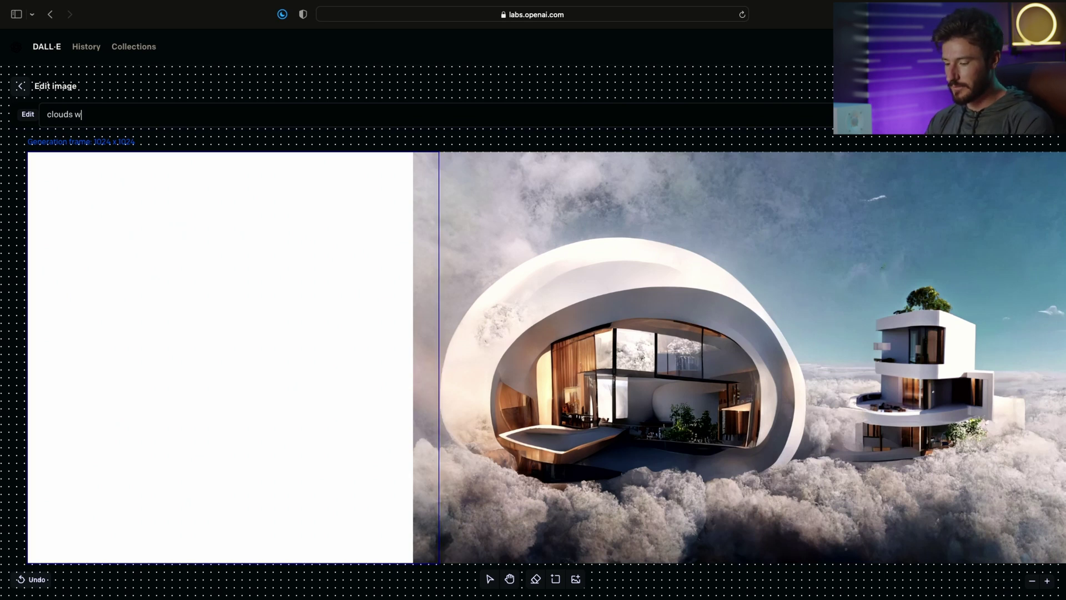
type("ith a mode")
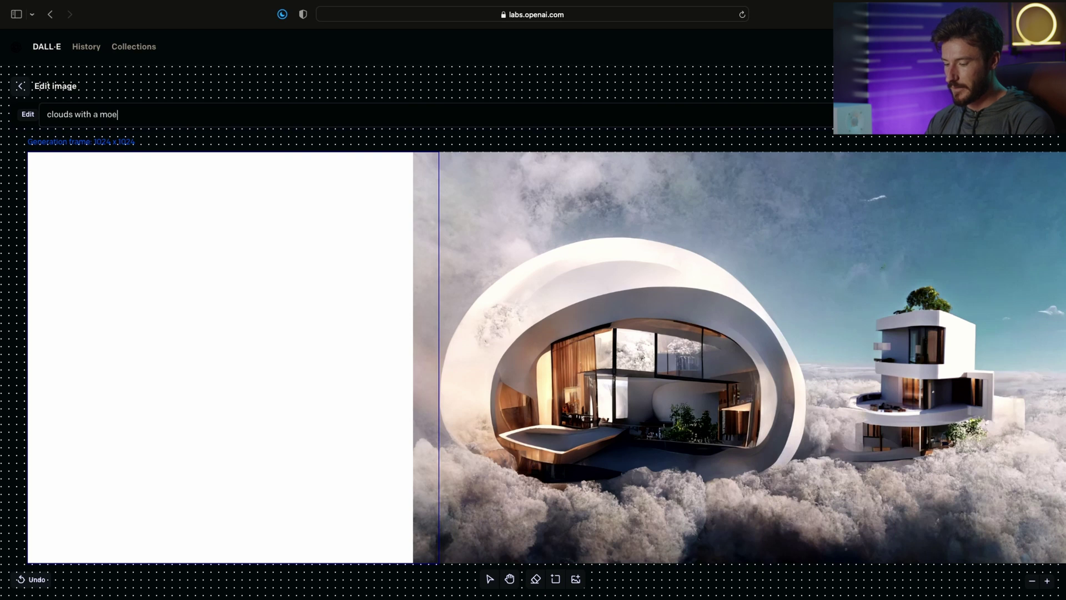
key("BackSpace")
type("dern mansion")
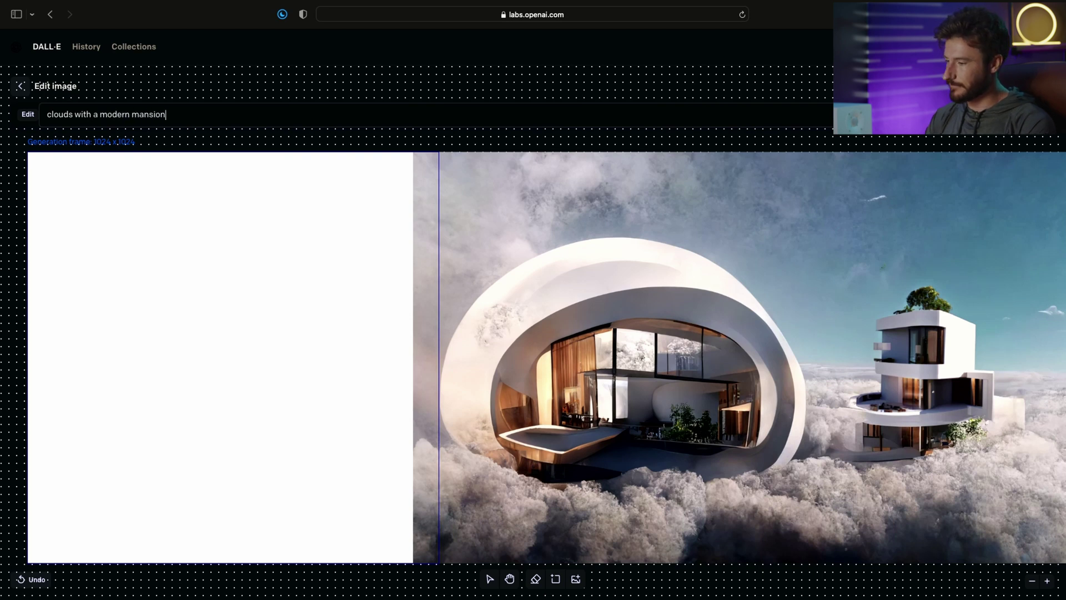
key("Return")
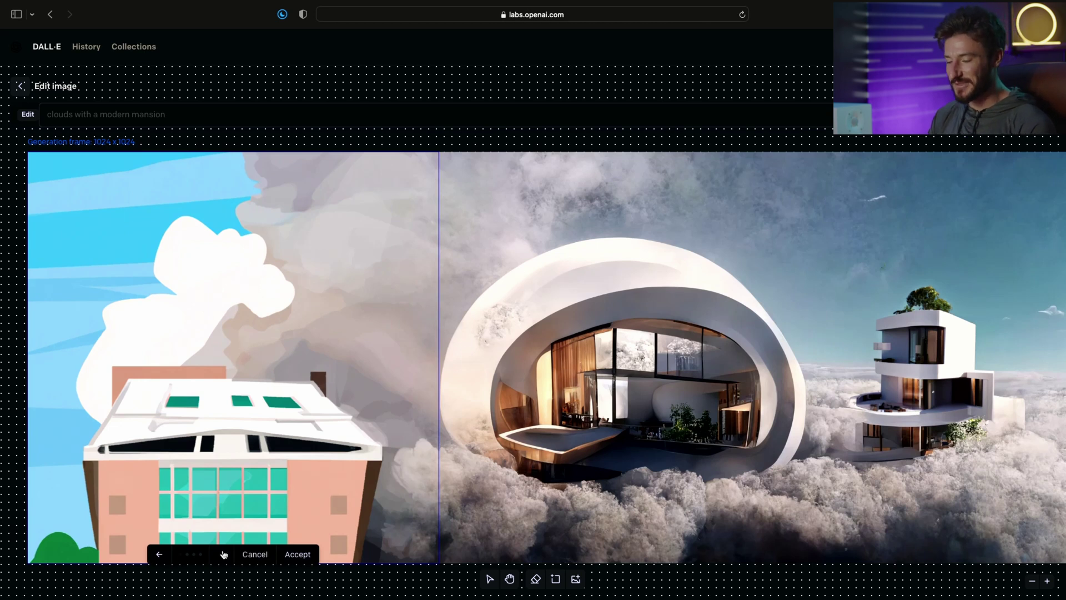
- Browse the left-fill variations and return to the billowing clouds above white buildings
left_click(223, 554)
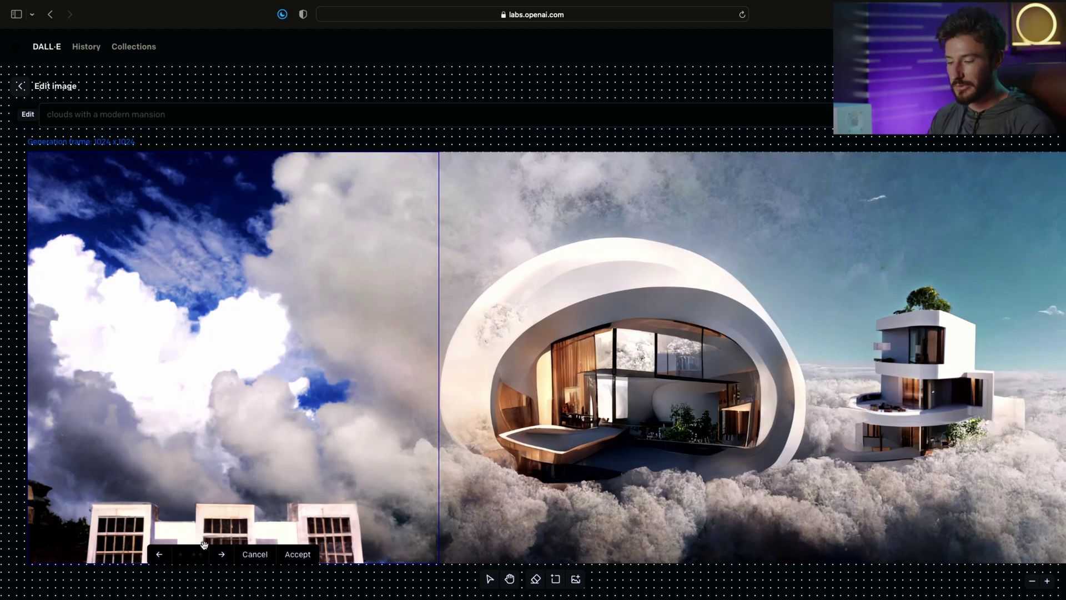
left_click(223, 556)
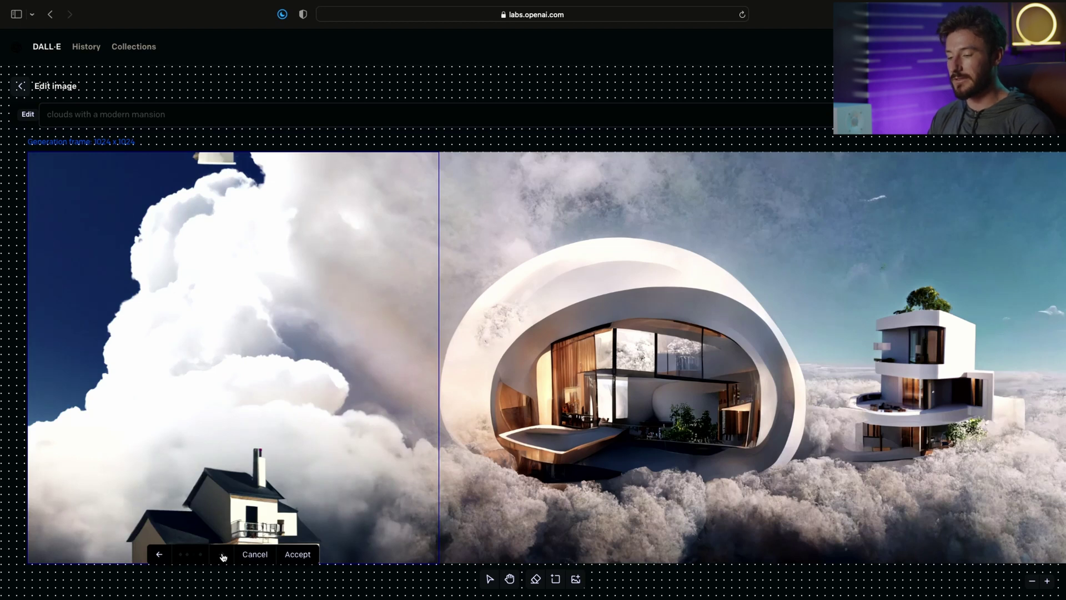
left_click(223, 555)
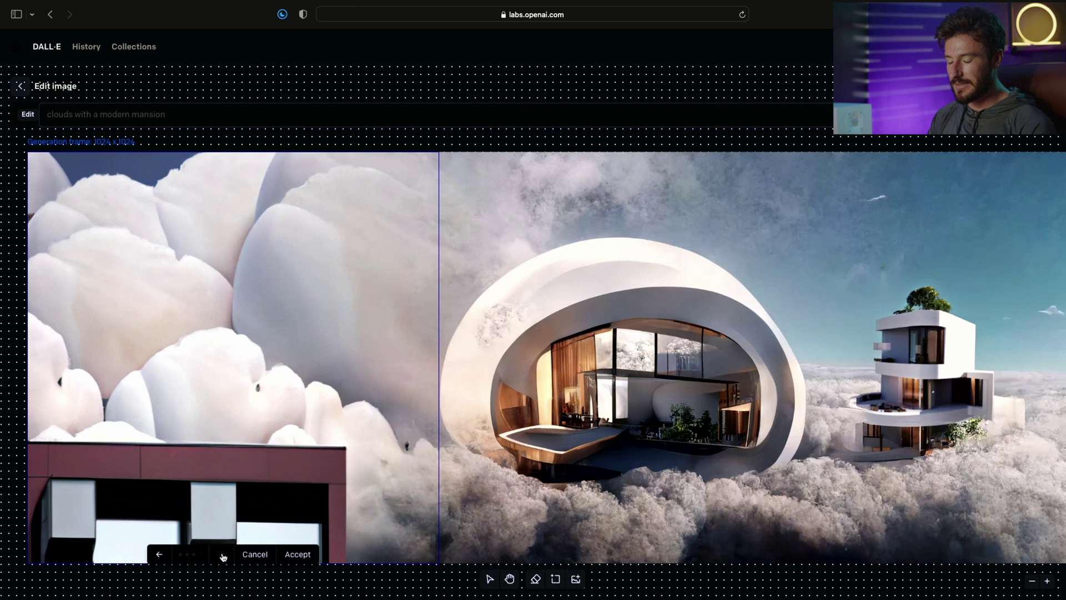
left_click(223, 555)
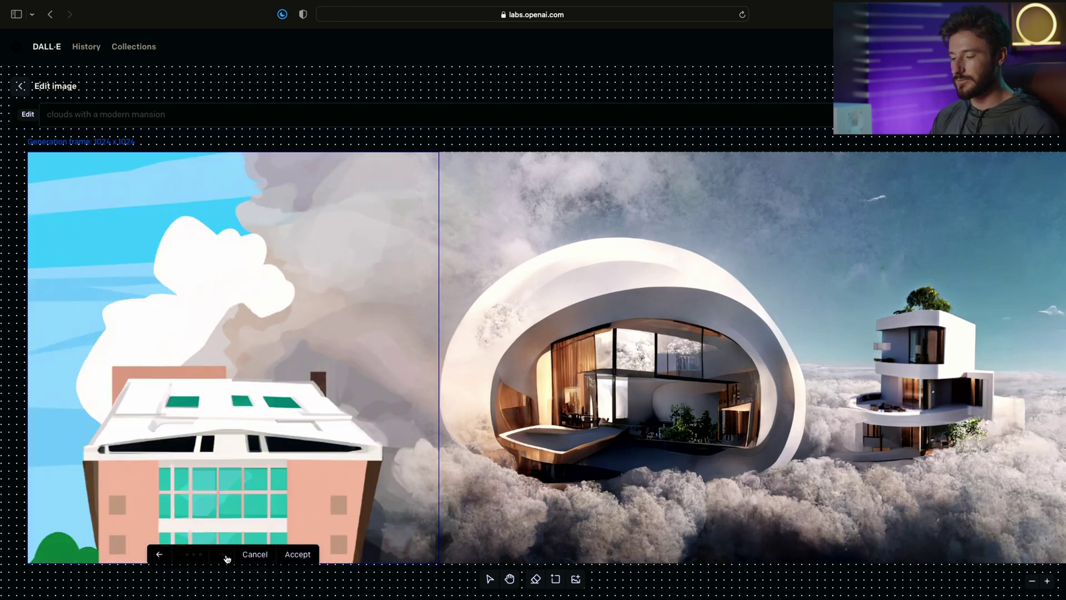
left_click(225, 555)
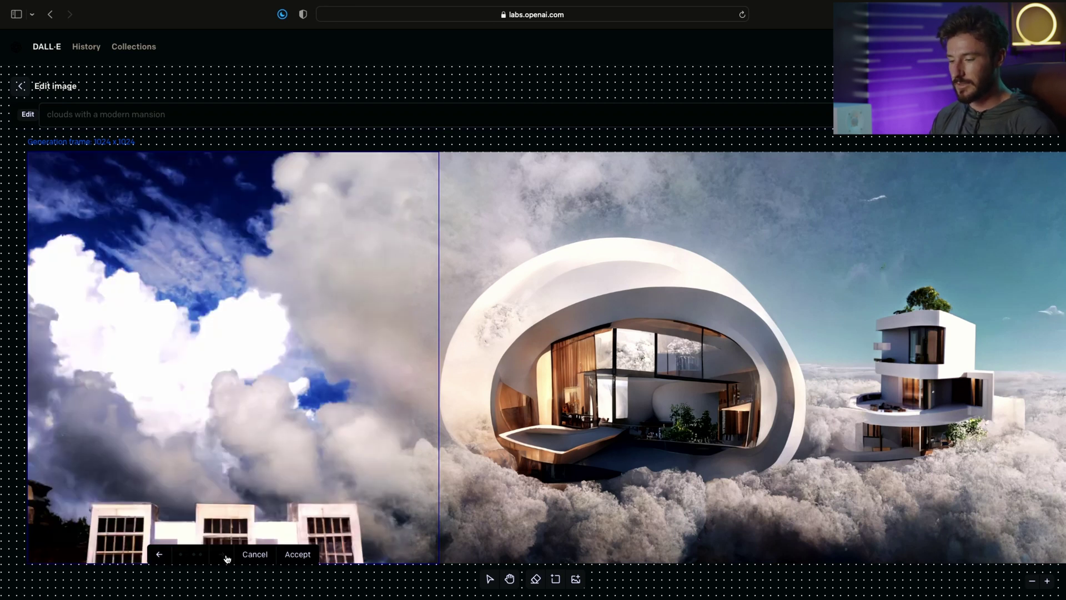
left_click(226, 555)
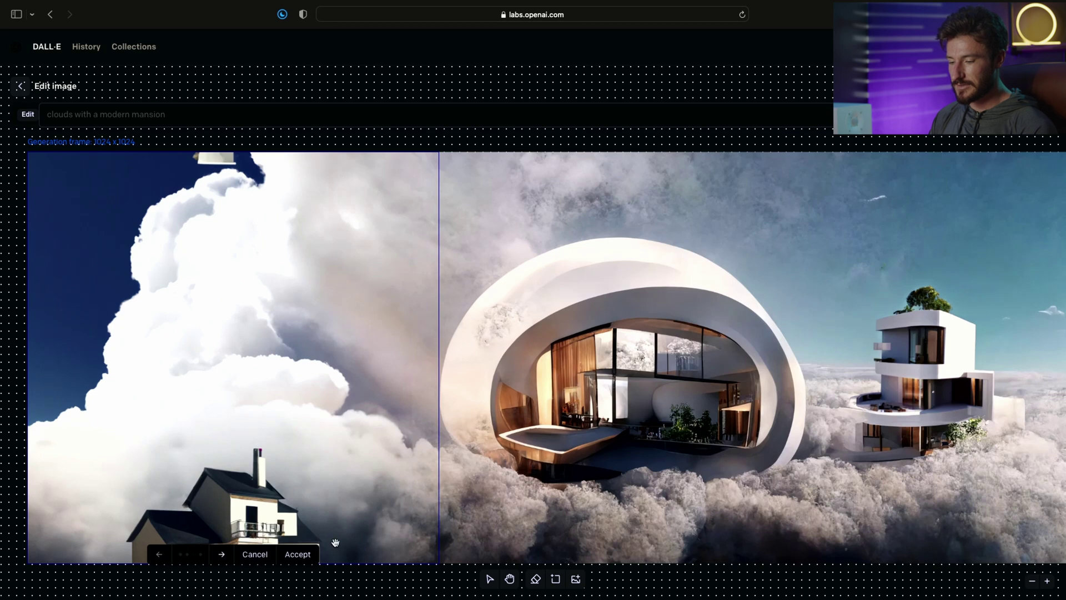
left_click(159, 555)
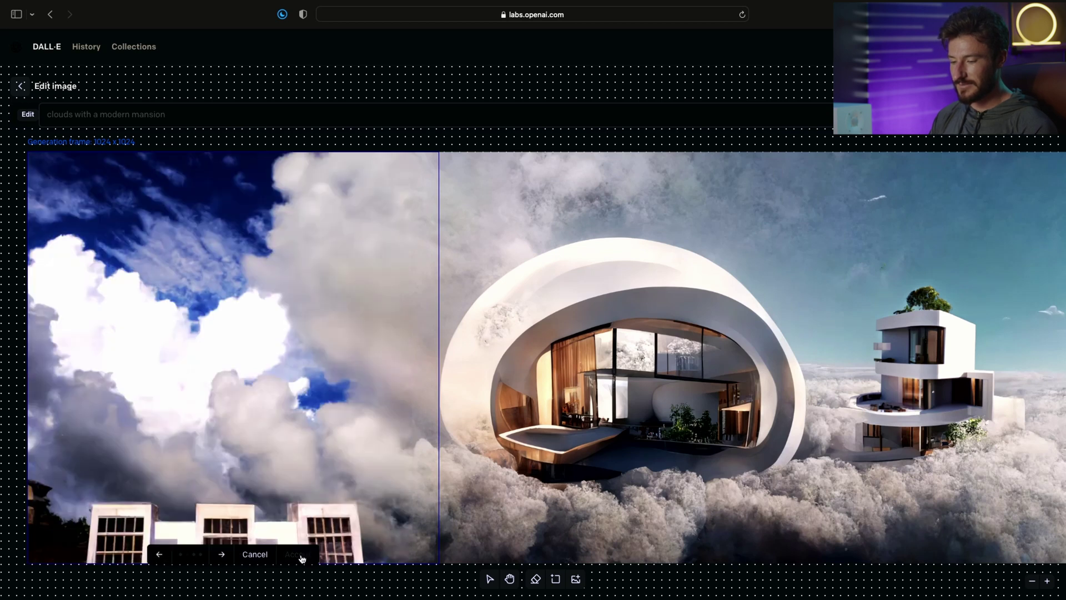
- Accept the left extension and place a new generation frame beyond the image's right edge
left_click(302, 558)
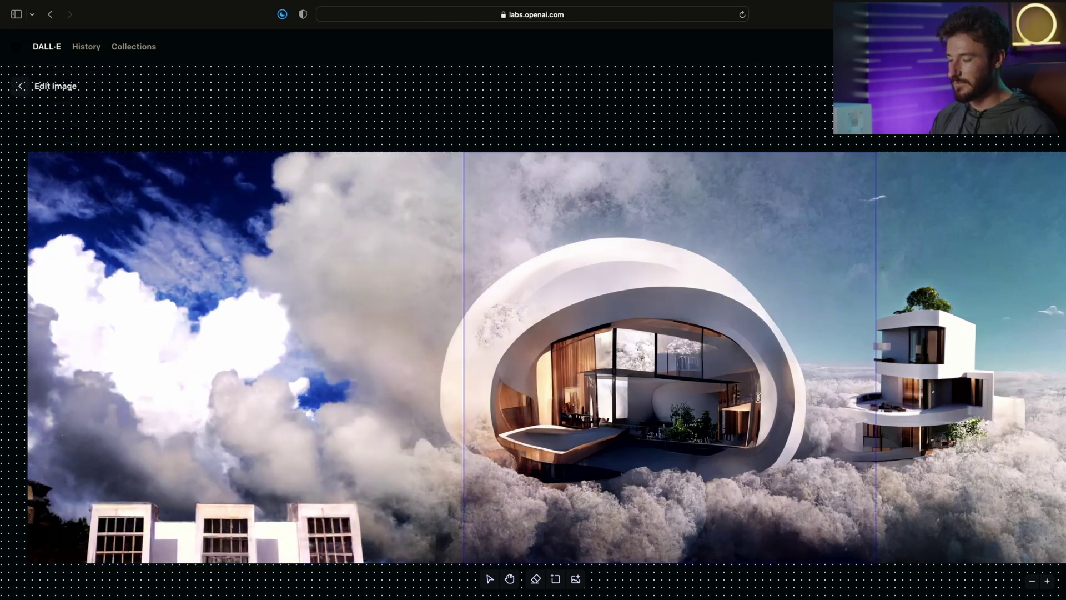
left_click(1049, 384)
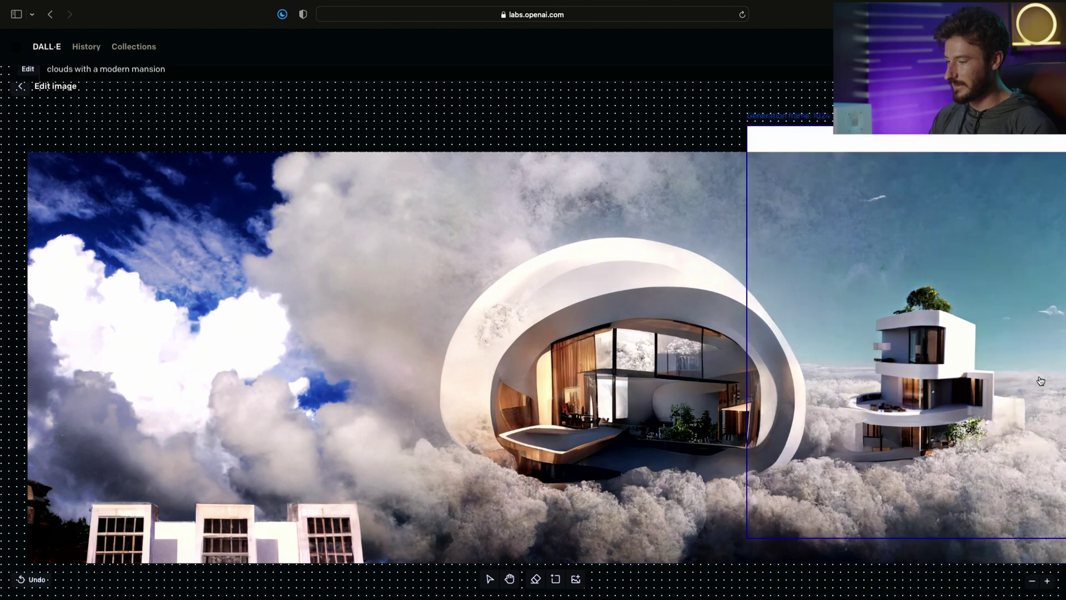
scroll(1003, 382, "right", 10)
left_click_drag(639, 324, 720, 257)
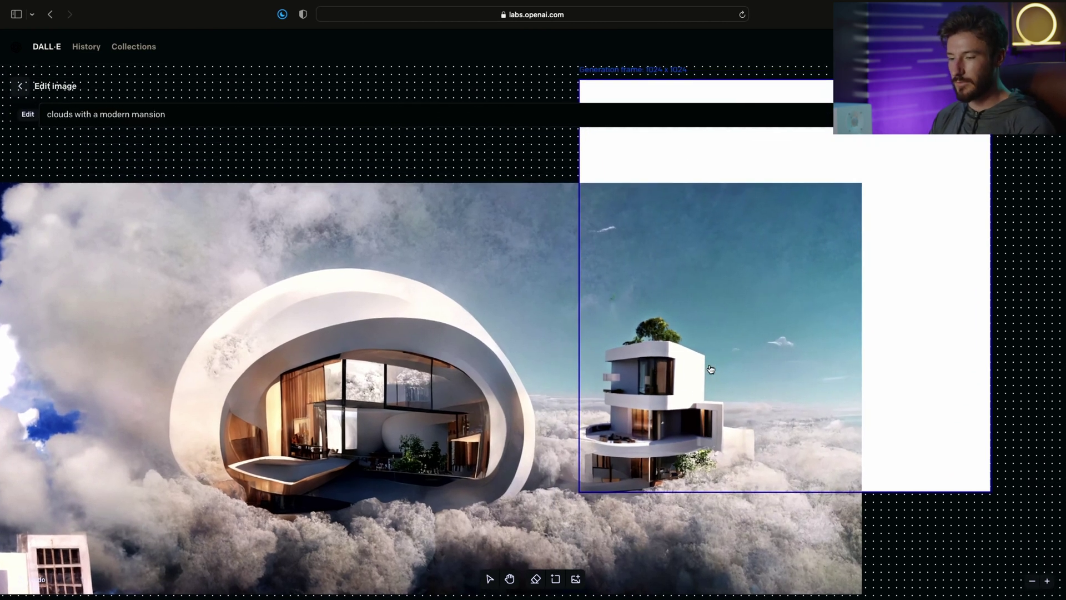
left_click(711, 369)
- Generate the right-side fill from the prompt 'clouds and sky'
left_click(191, 115)
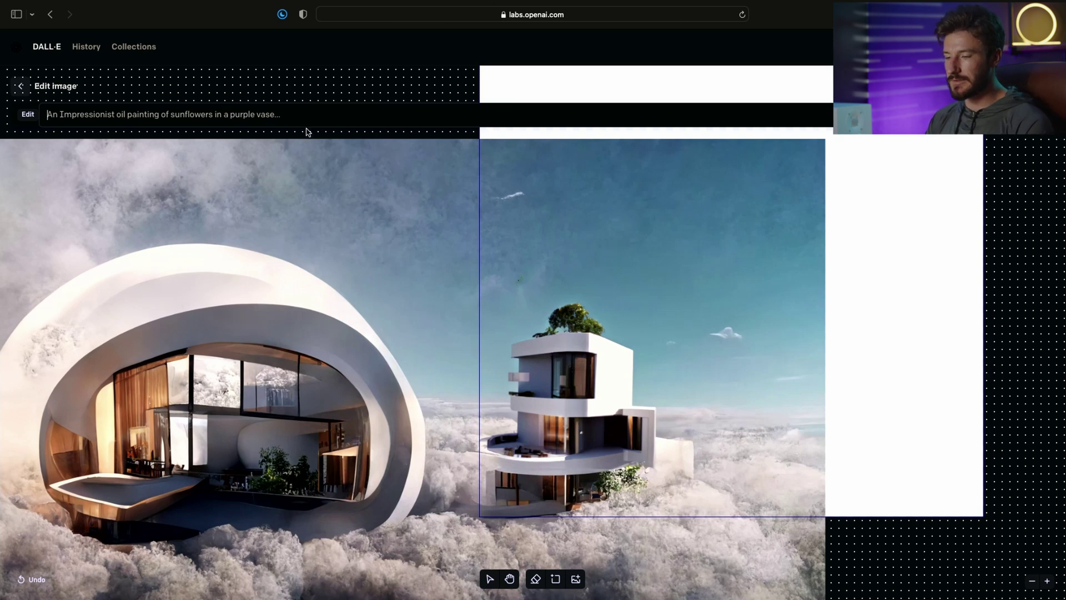
type("clouds and sky")
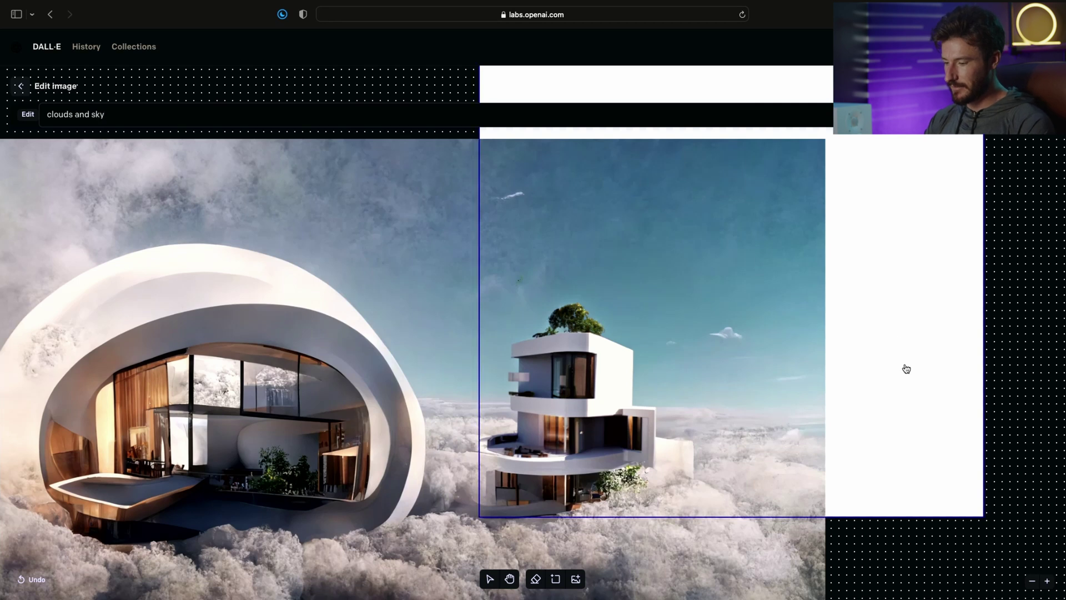
key("Return")
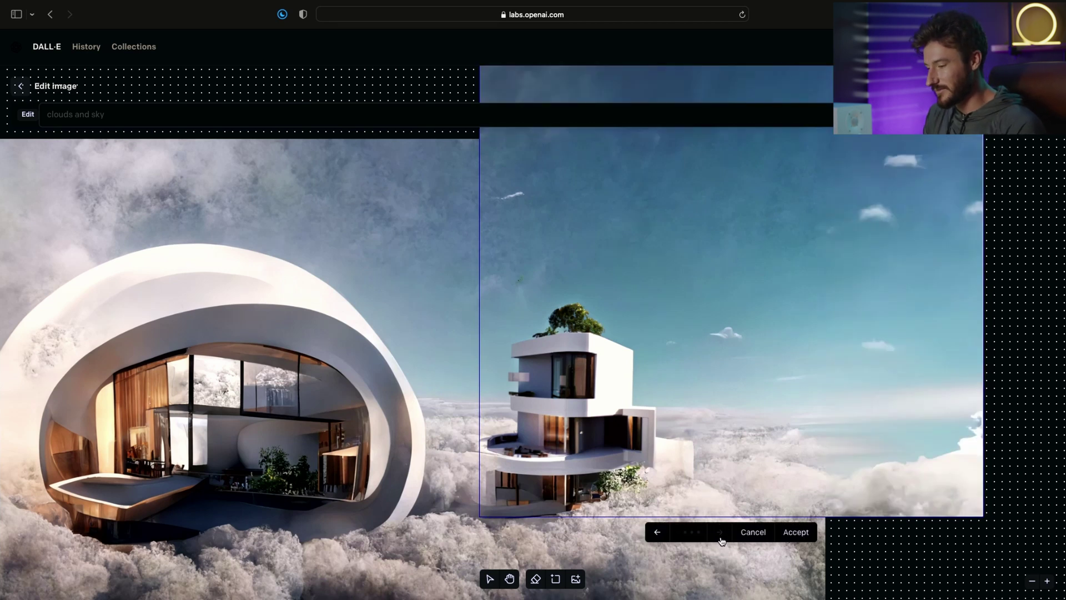
- Browse the right-side variants and accept the soft-cloud blue-sky version
left_click(721, 534)
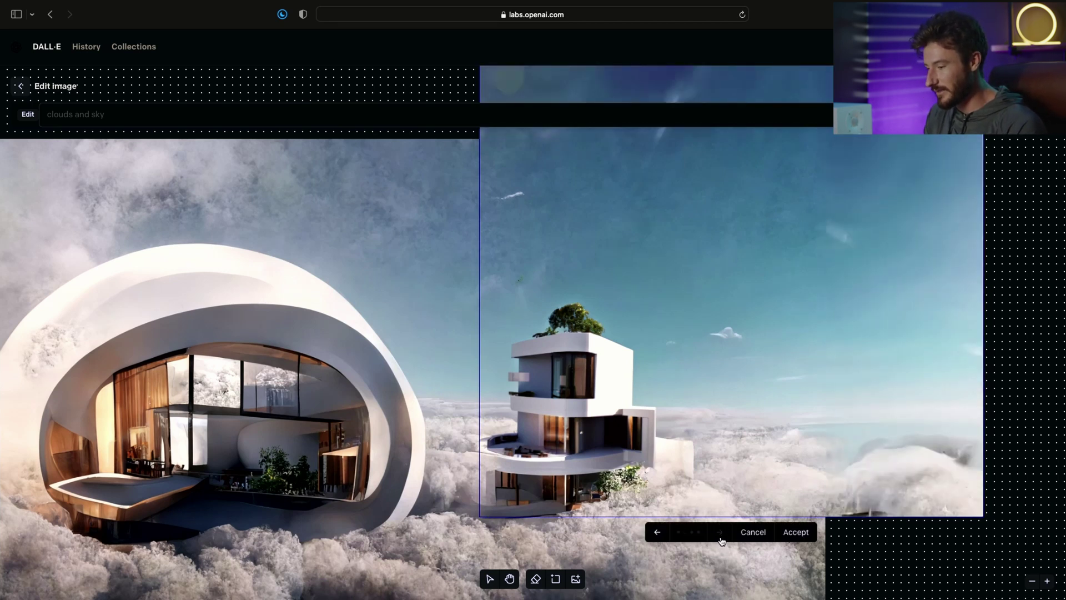
left_click(721, 534)
left_click(721, 535)
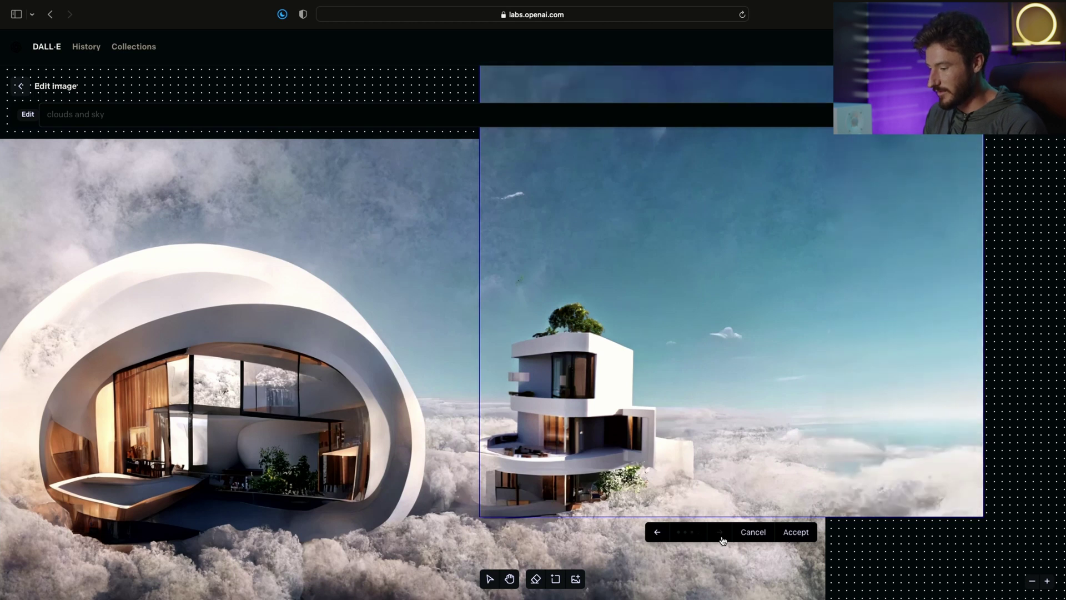
left_click(796, 532)
scroll(716, 438, "down", 5)
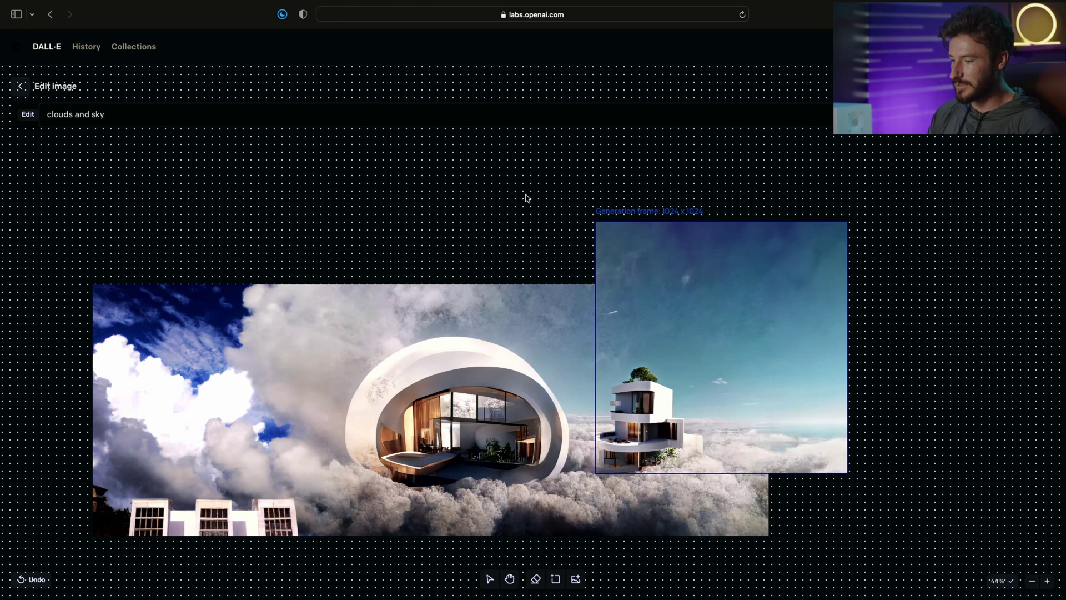
- Place another generation frame at the right edge, then return to the home gallery
left_click(555, 578)
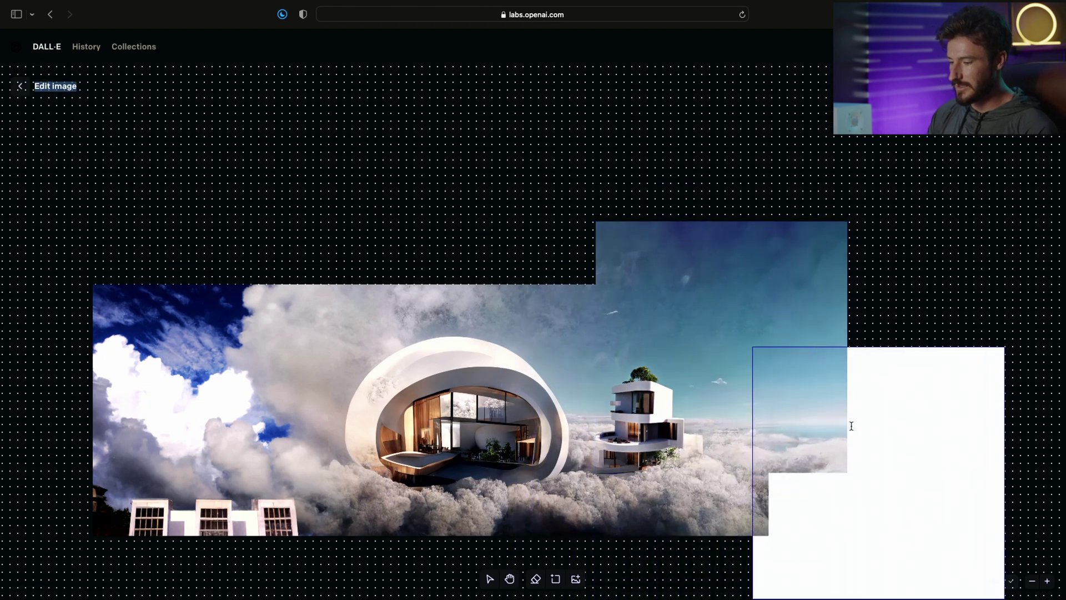
left_click(1033, 388)
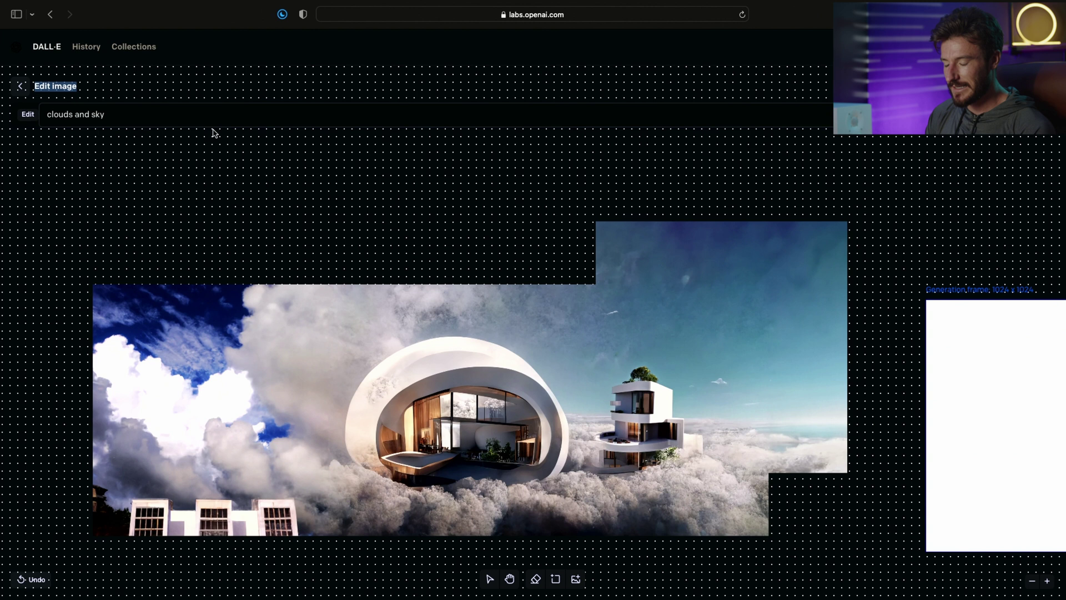
left_click(60, 49)
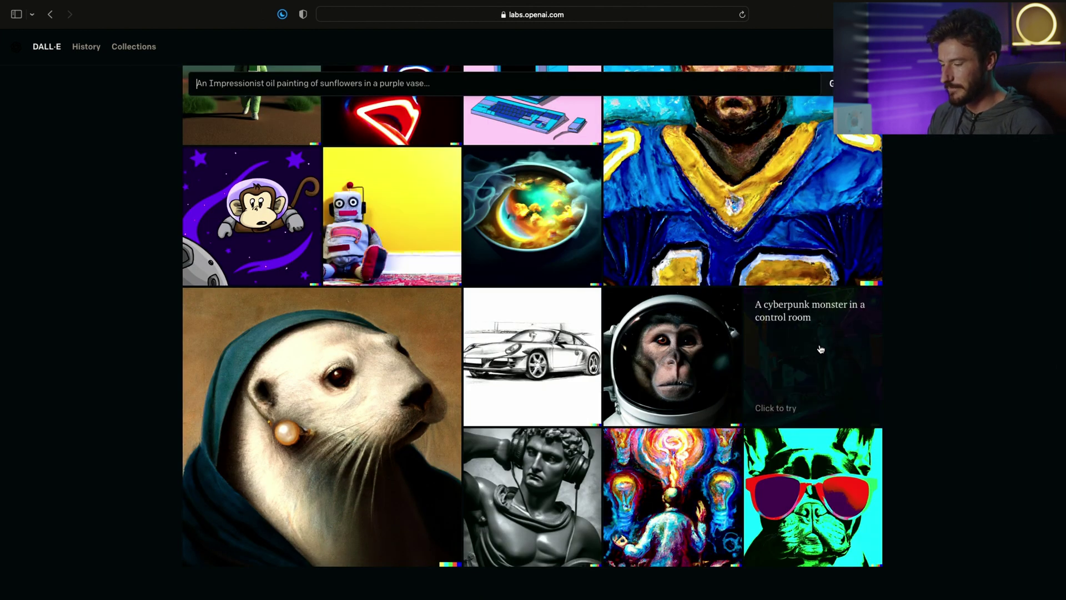
- Try the sunlit indoor pool lounge example to generate four pool images
scroll(833, 344, "up", 6)
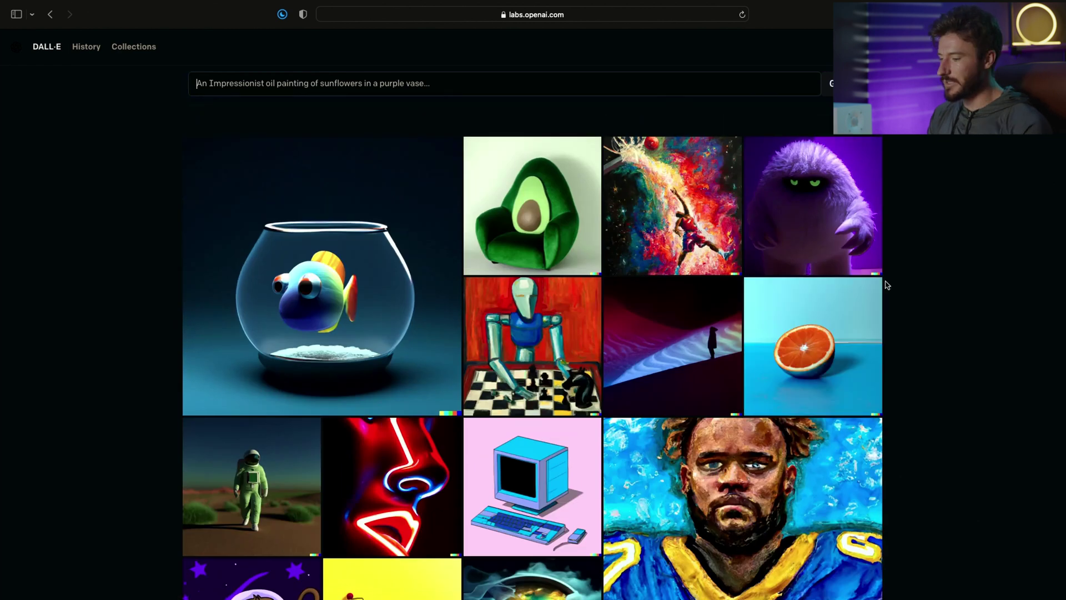
scroll(886, 285, "down", 6)
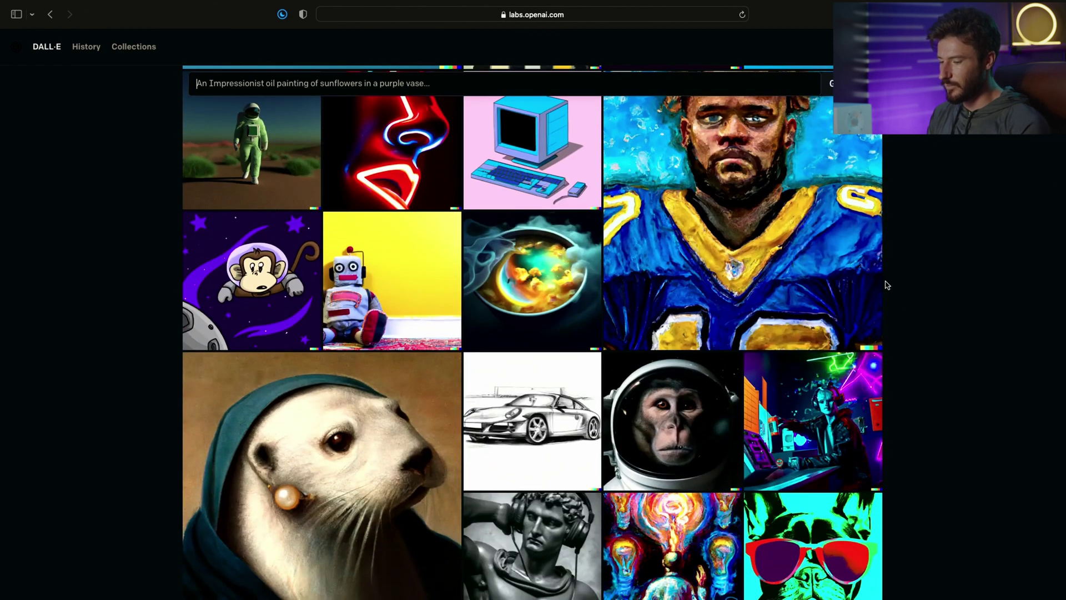
scroll(830, 335, "down", 2)
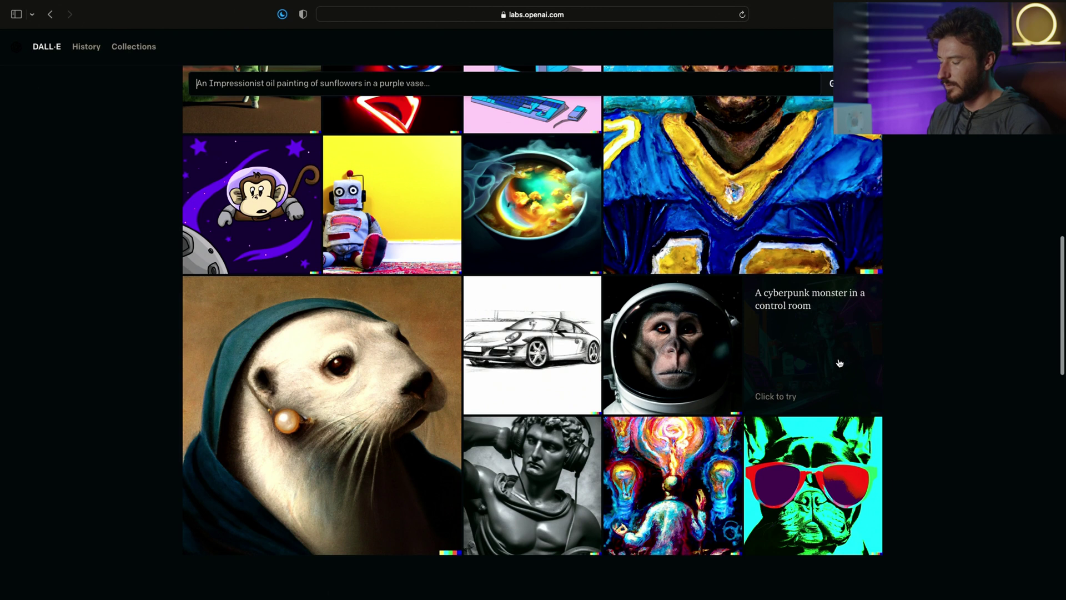
left_click(836, 351)
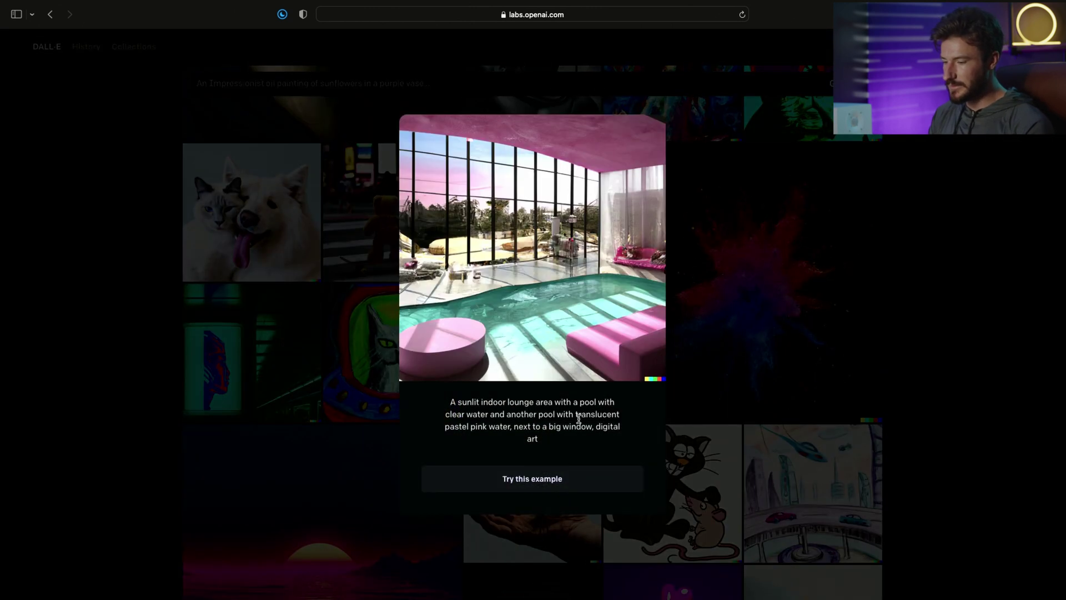
left_click(558, 486)
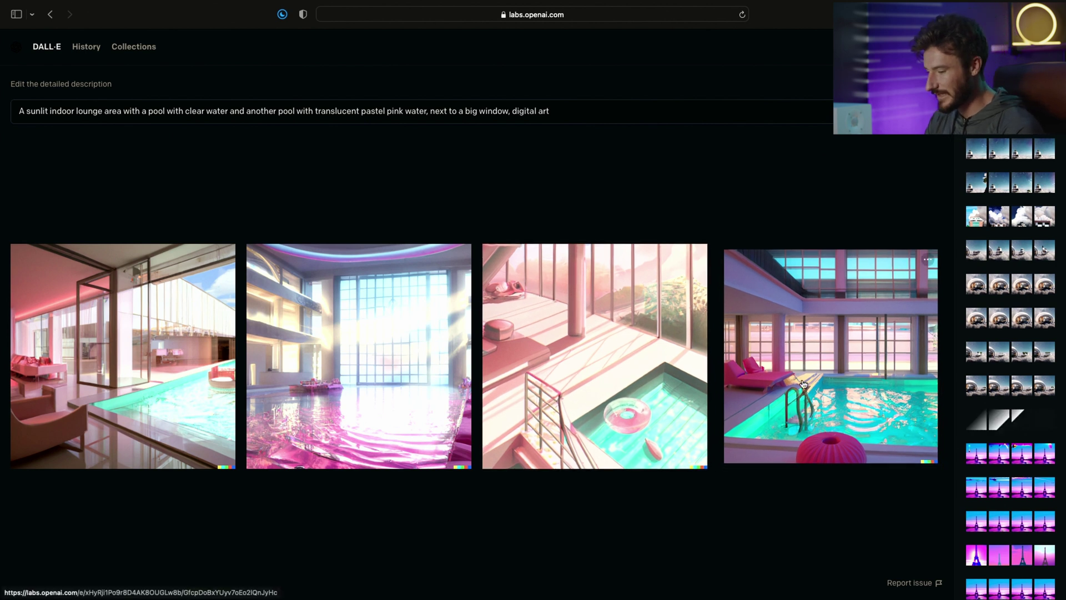
- Edit the first pool image with a generation frame over its right edge and the prompt selected
left_click(167, 343)
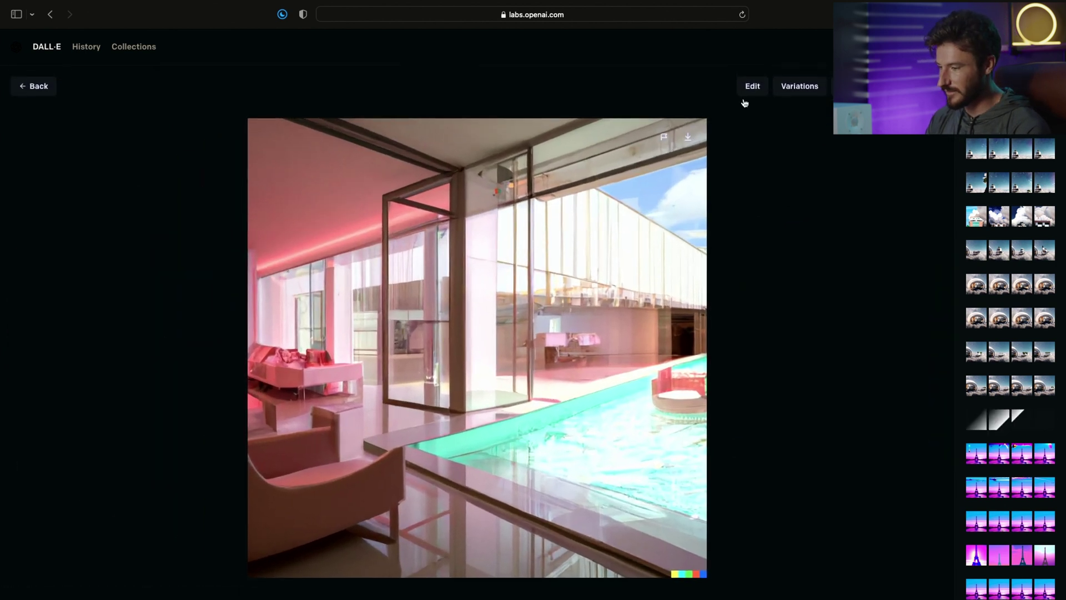
left_click(751, 87)
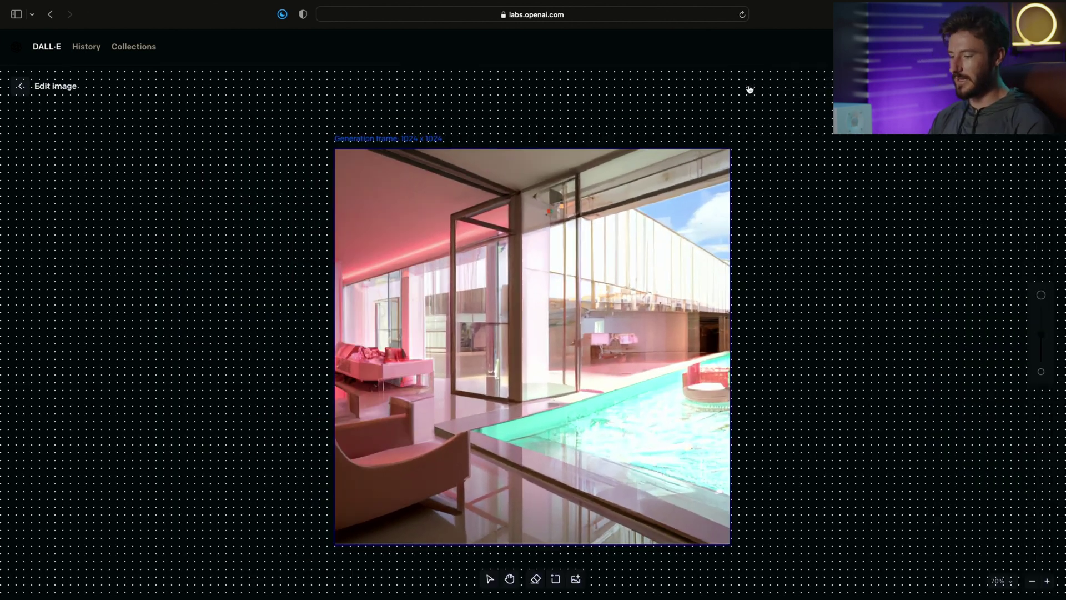
left_click(576, 579)
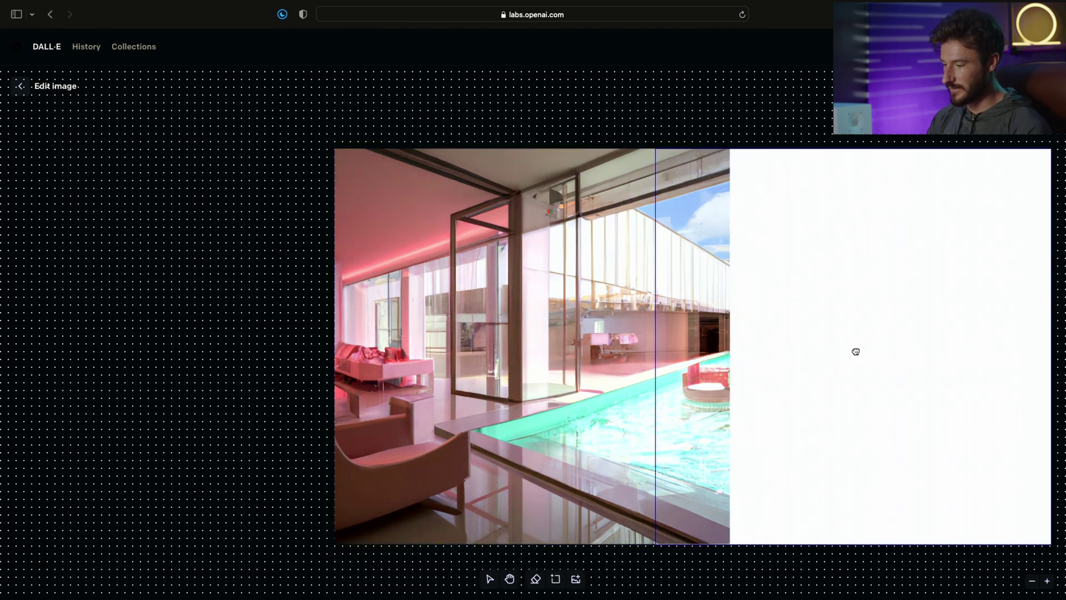
left_click(855, 352)
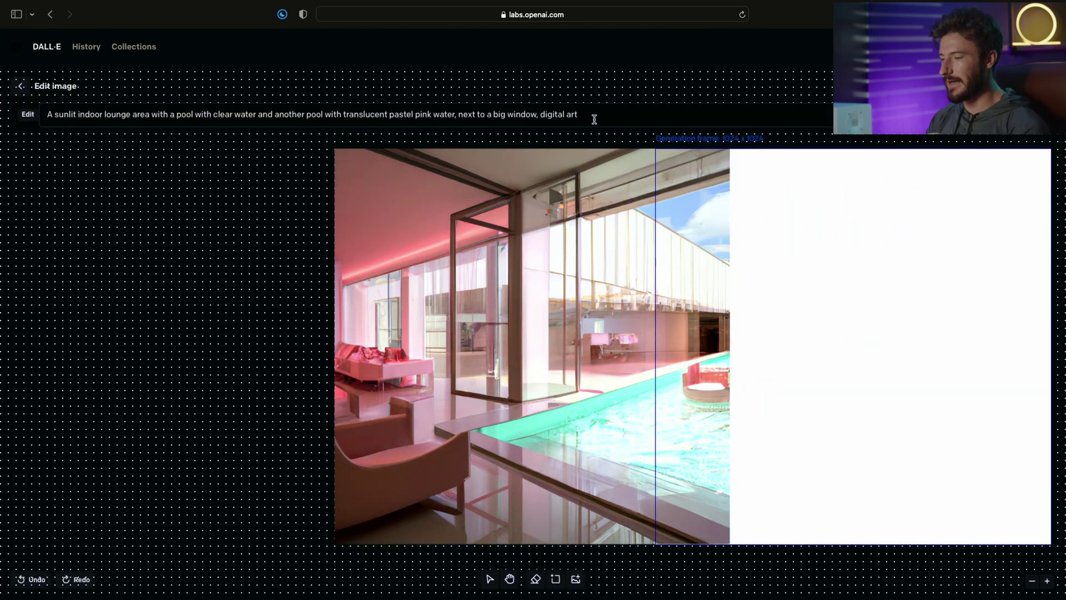
left_click_drag(144, 120, 60, 105)
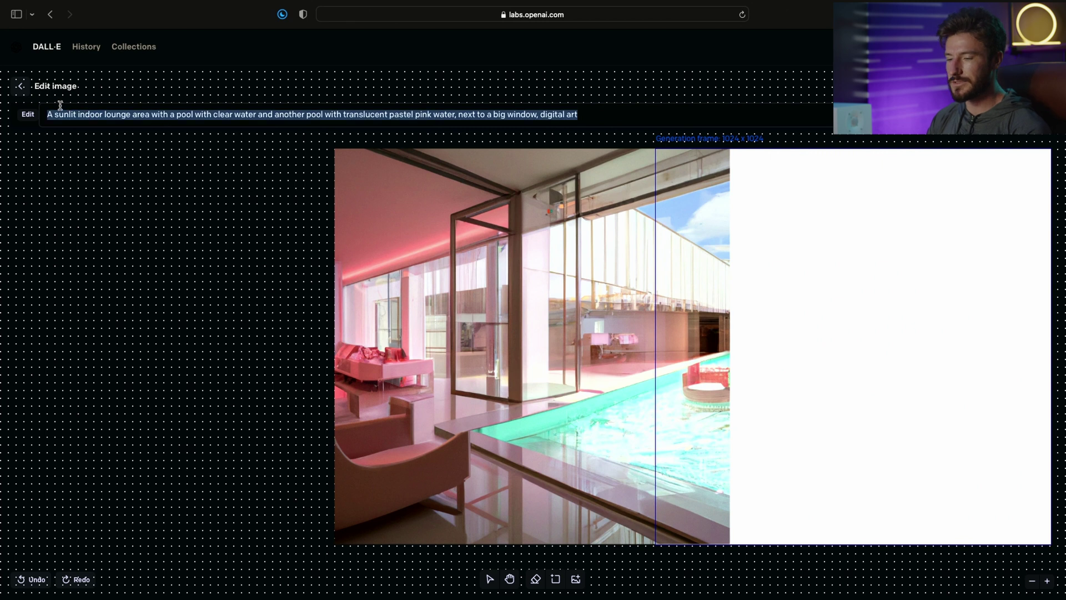
- Generate the right extension and accept the variation with the longer pool, pink loungers and float
key("BackSpace")
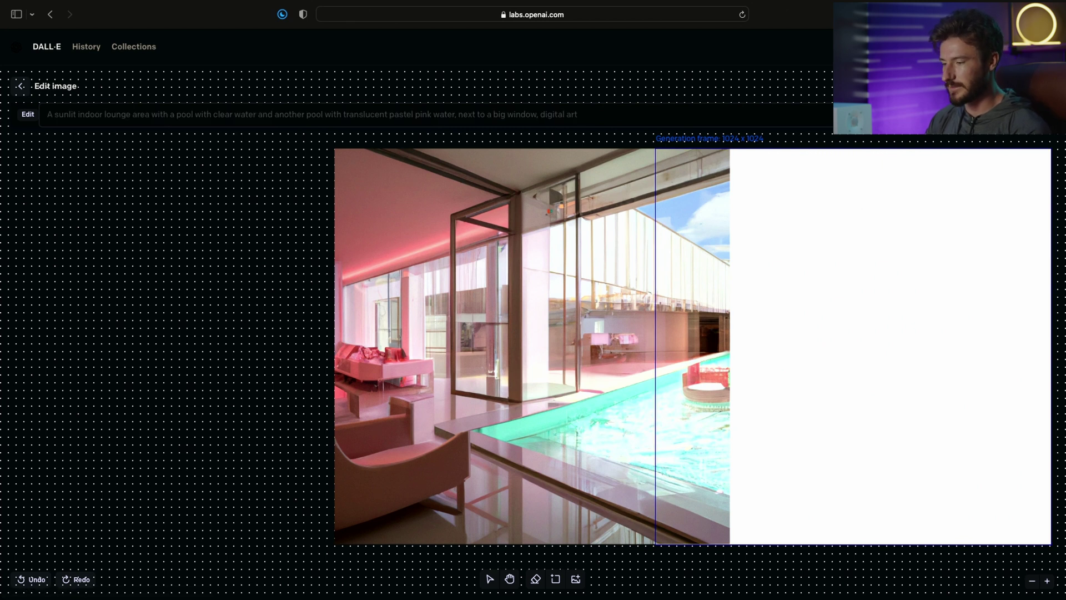
left_click(842, 561)
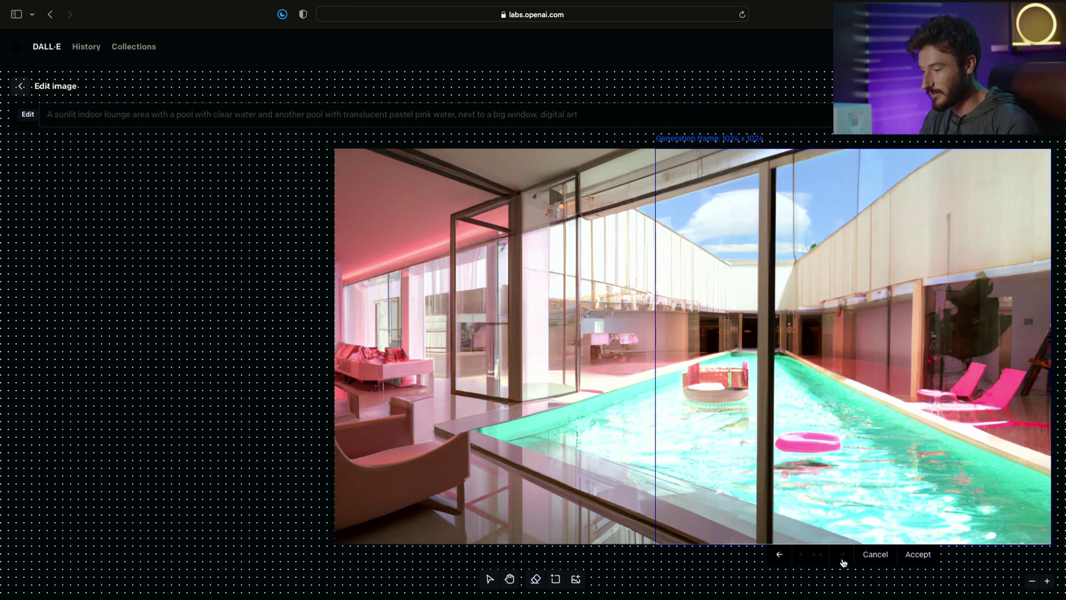
left_click(843, 560)
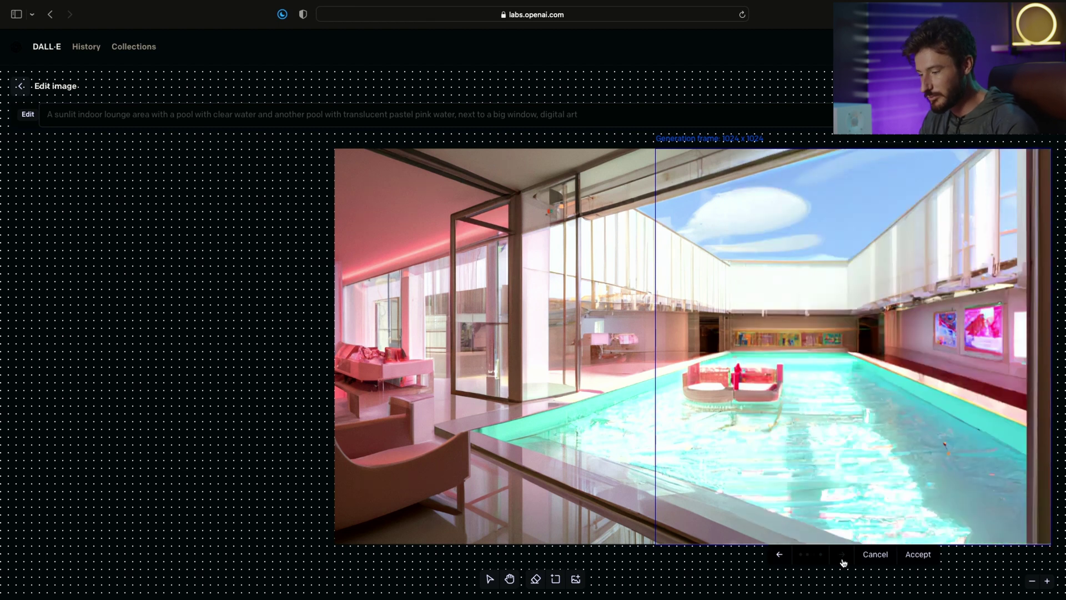
left_click(843, 561)
left_click(843, 561)
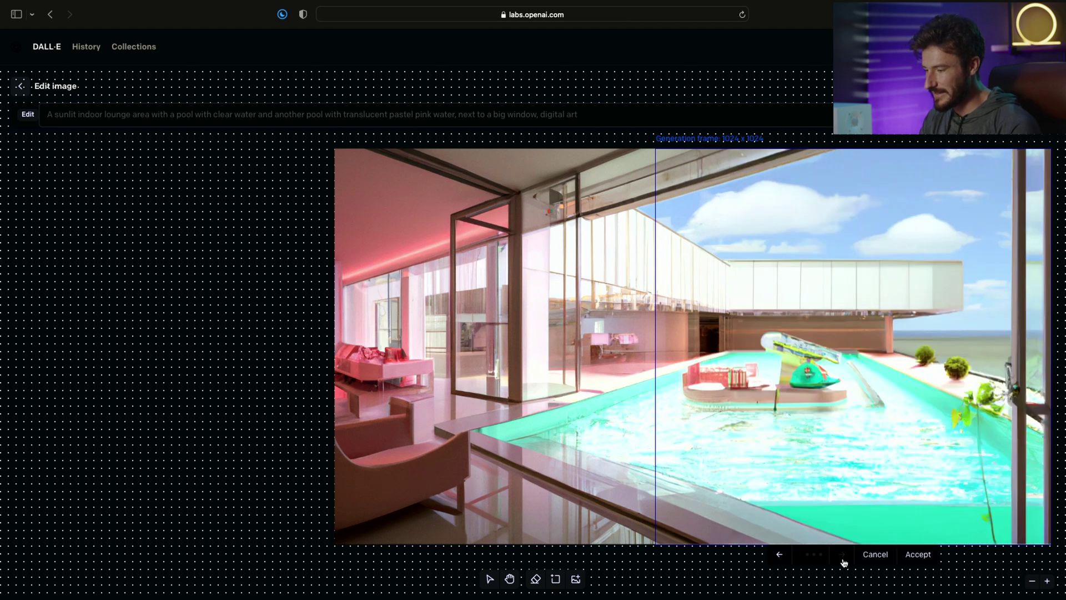
left_click(843, 561)
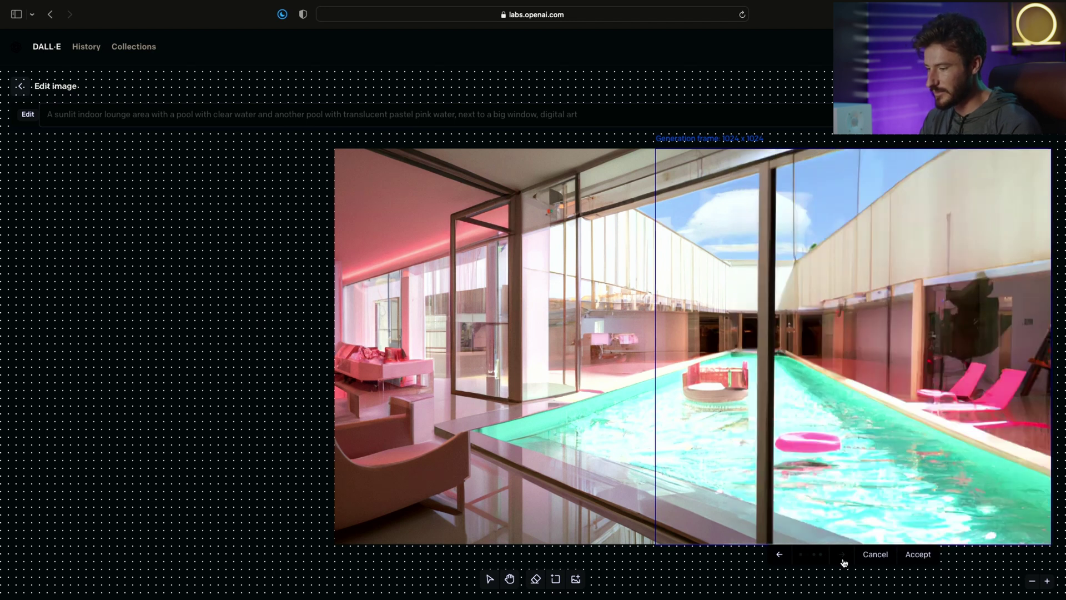
left_click(919, 554)
- Move the frame over the left edge and enter the prompt 'library with bookshelves and windows with light'
scroll(734, 317, "down", 3)
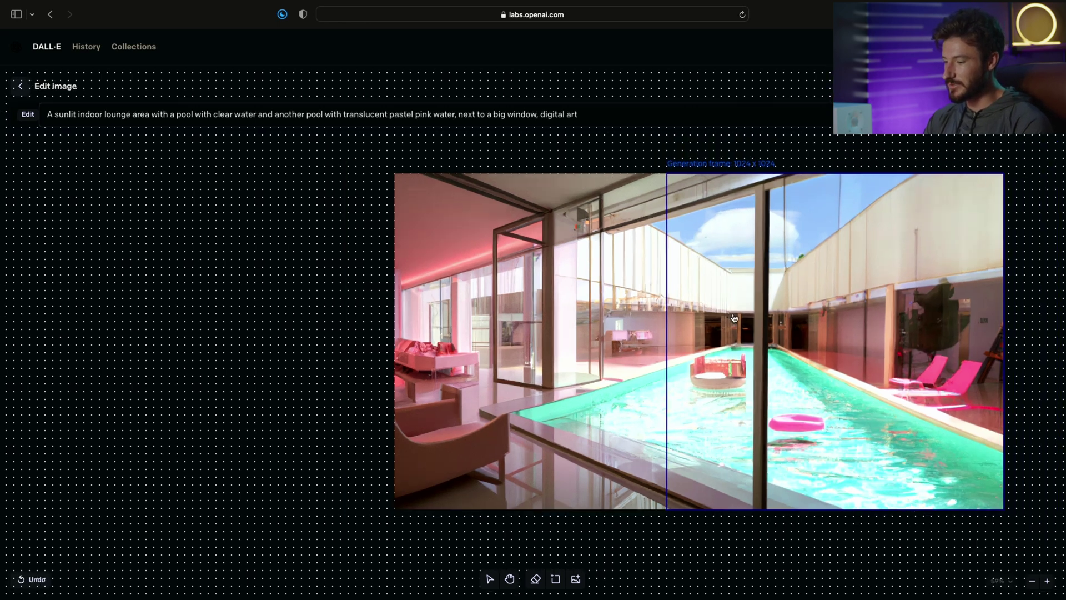
scroll(734, 318, "up", 3)
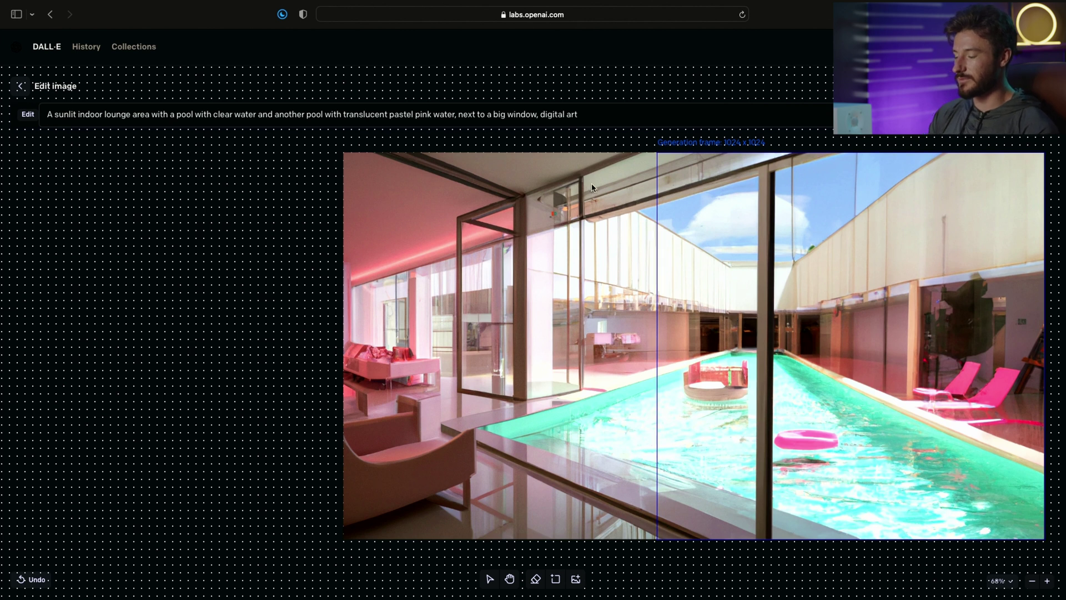
left_click_drag(736, 324, 164, 339)
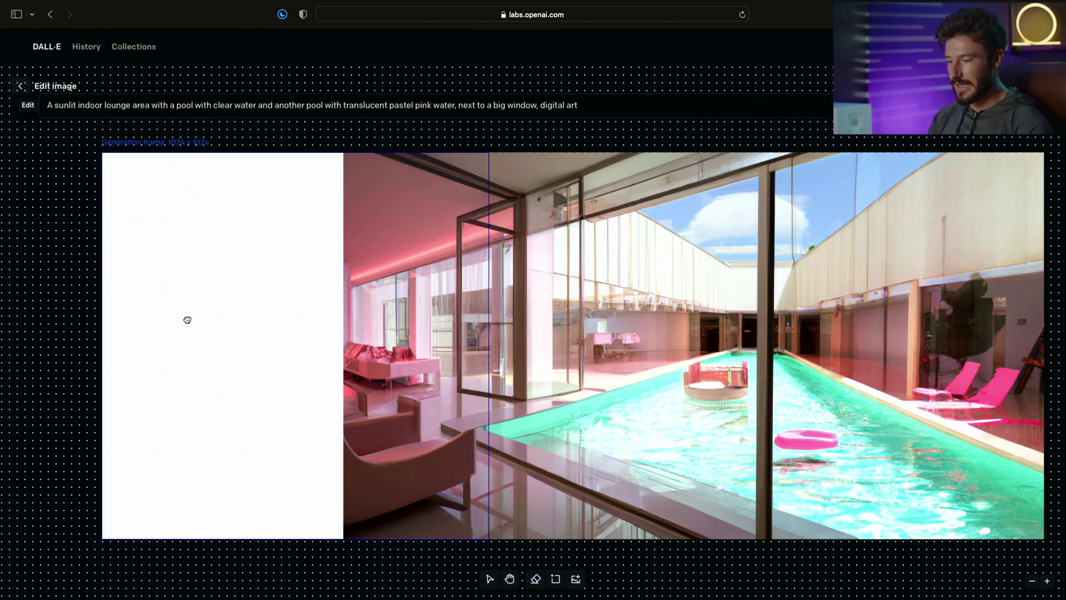
triple_click(193, 115)
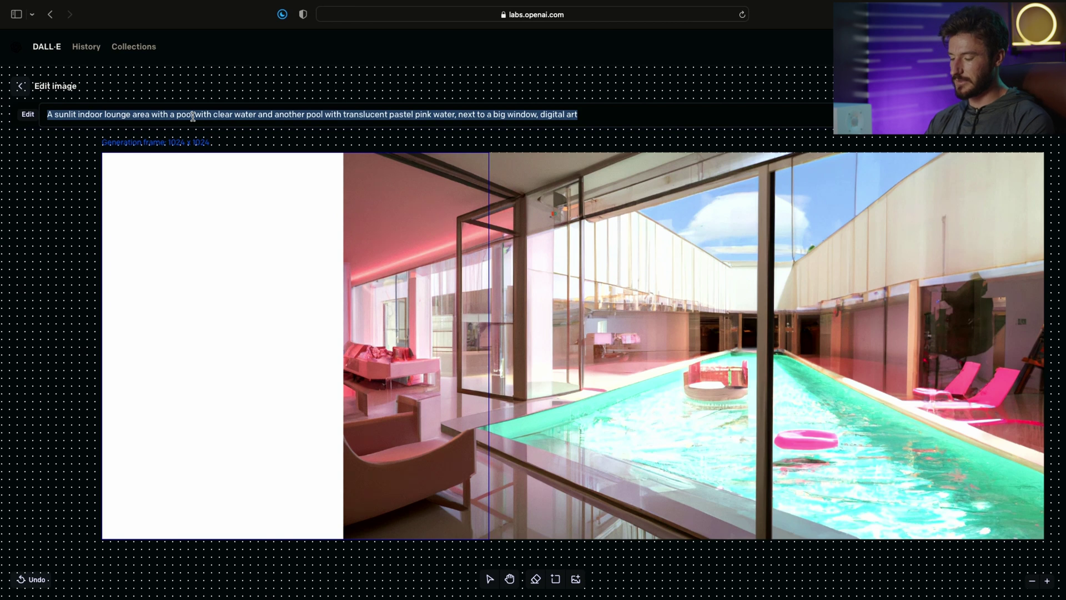
type("library ")
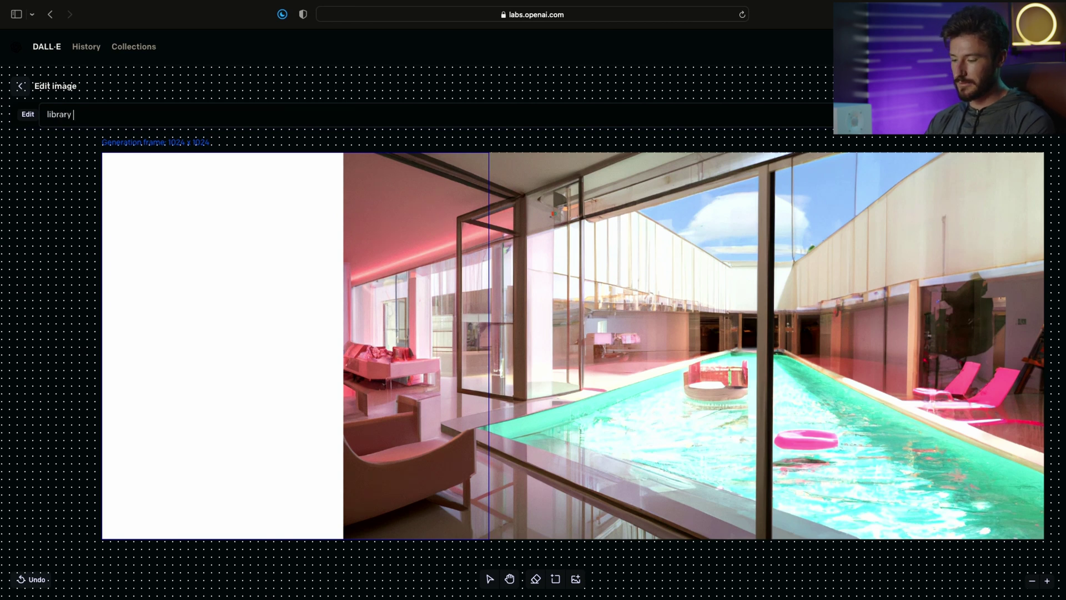
type("with bookshelves and wi")
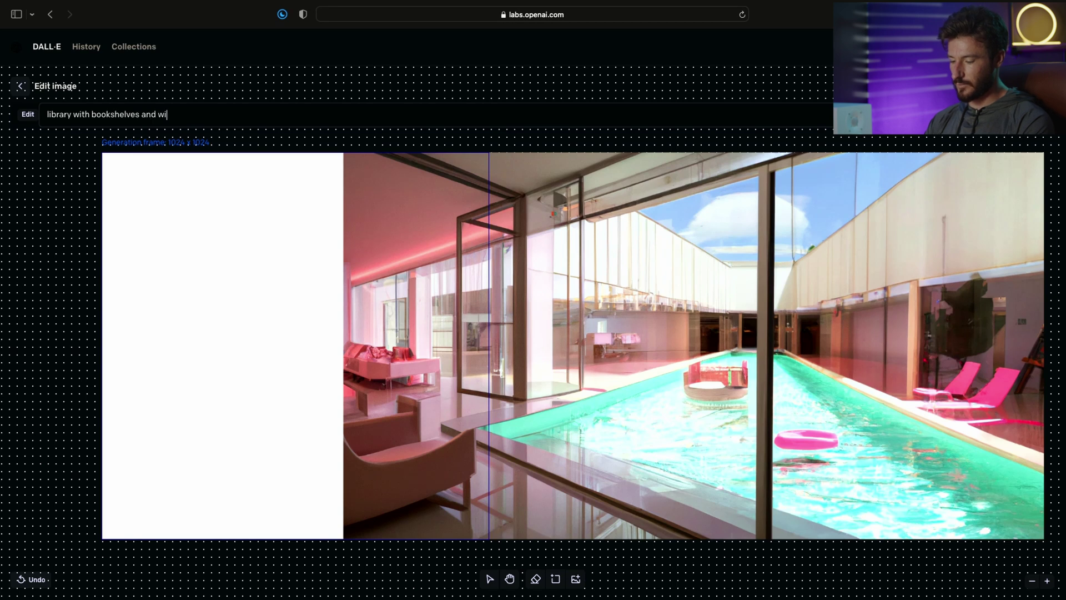
type("ndows with light")
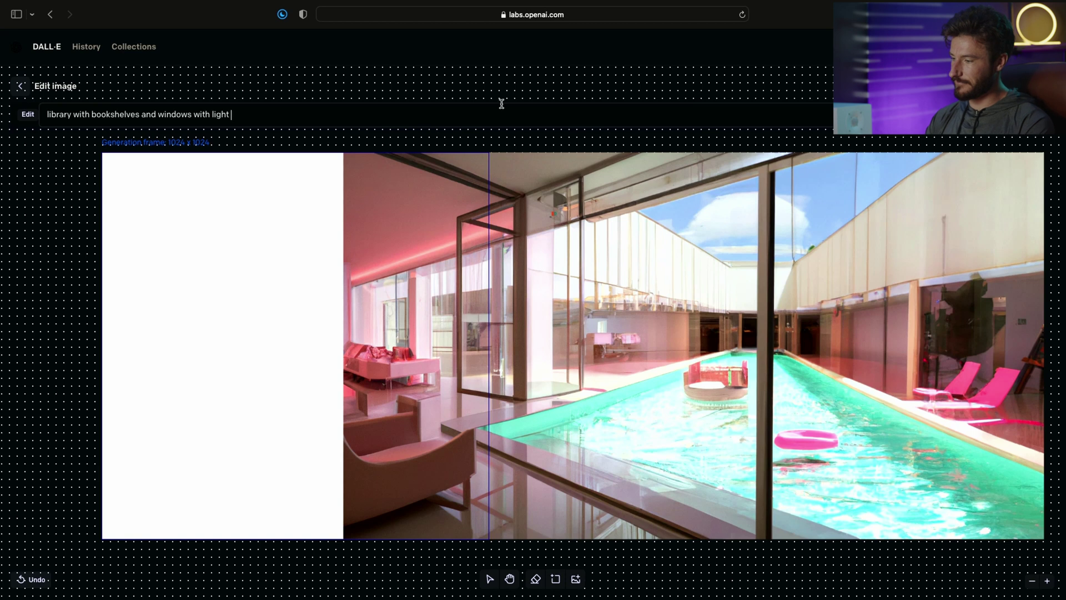
- Generate the left fill and browse to the red-lit lounge with glowing windows and armchairs
key("Return")
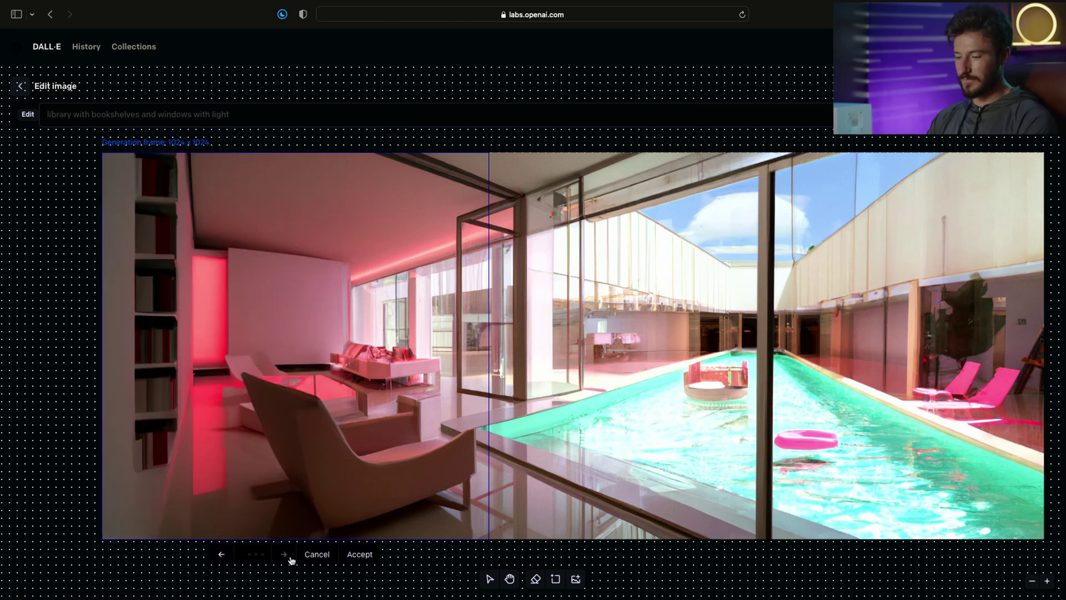
left_click(290, 557)
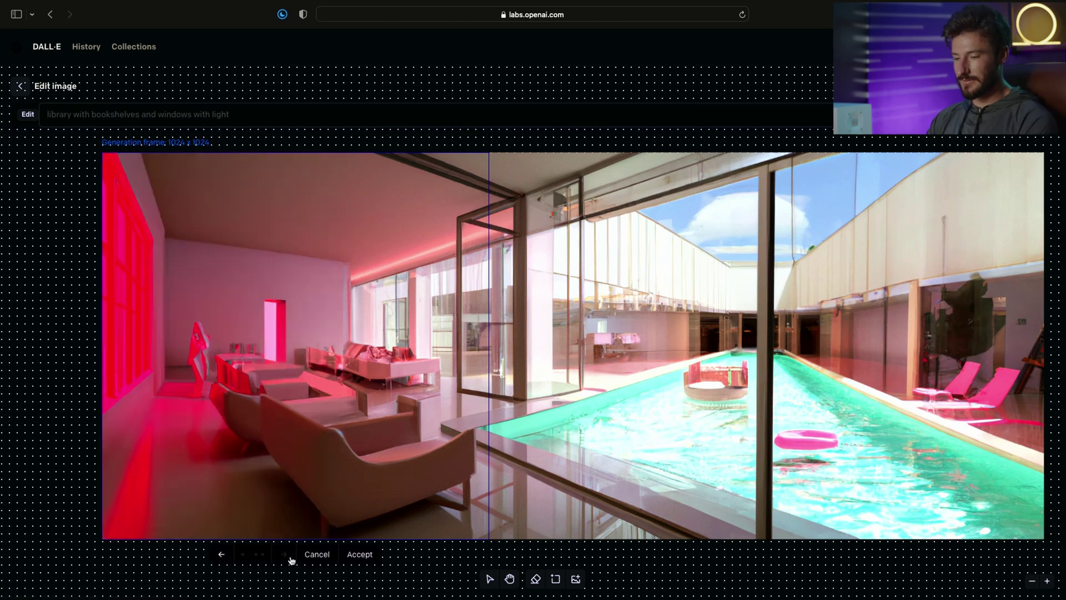
left_click(290, 557)
left_click(290, 557)
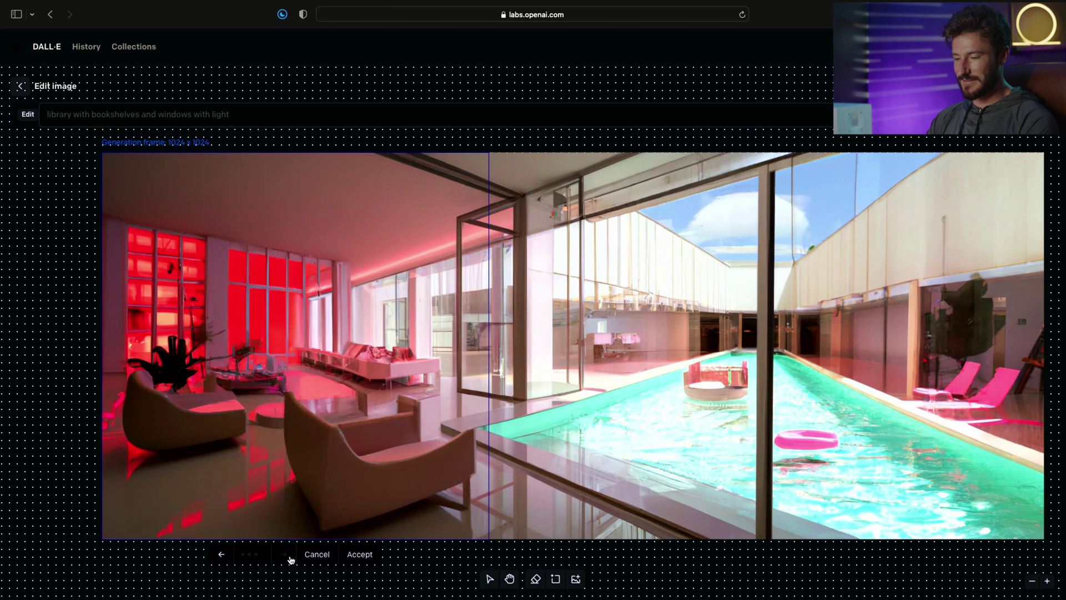
left_click(291, 557)
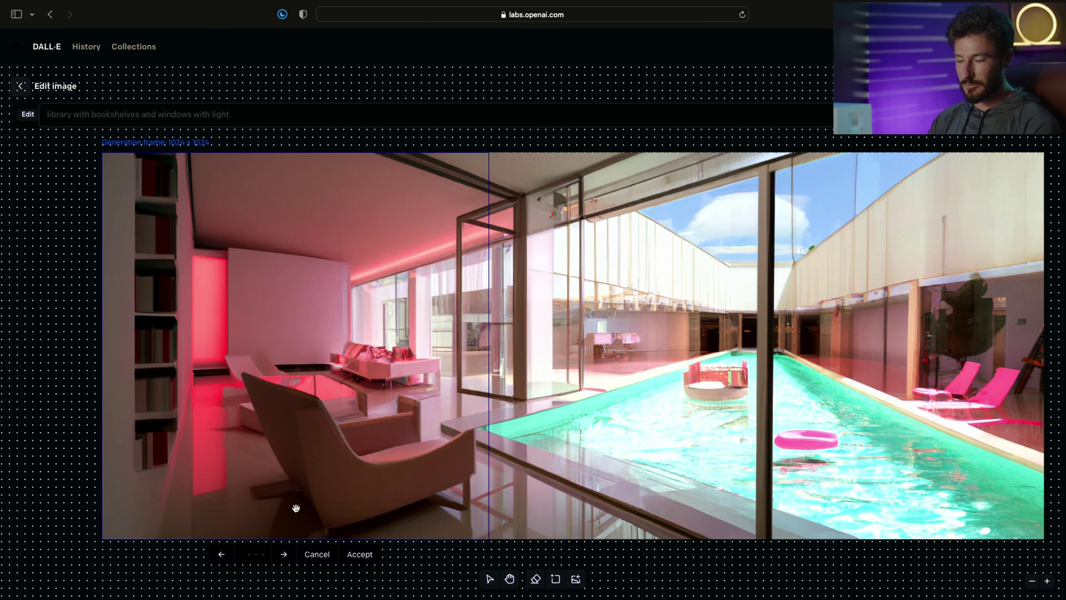
left_click(285, 554)
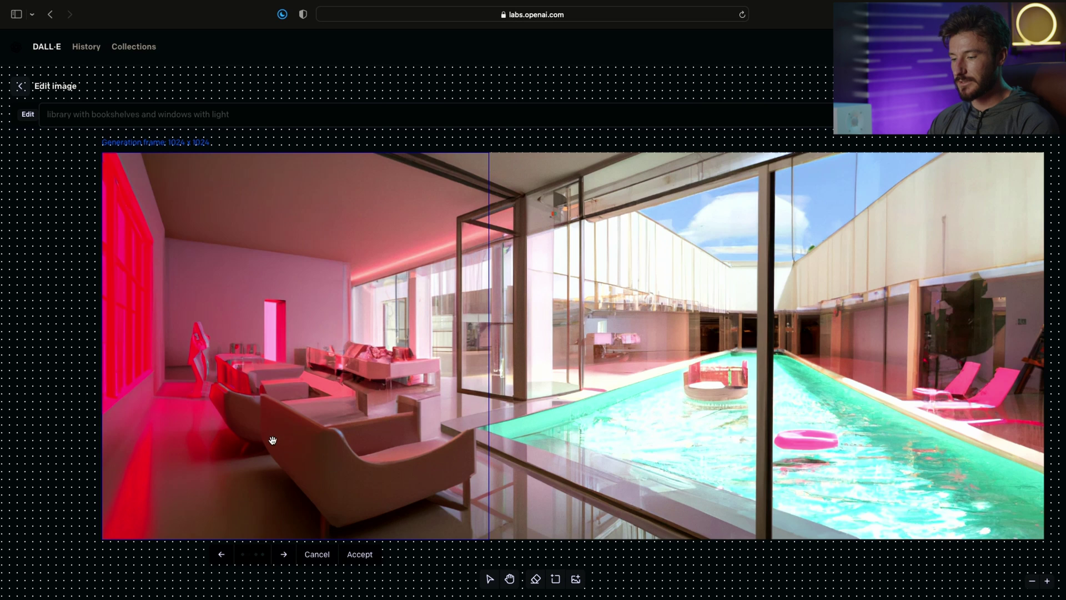
left_click(286, 556)
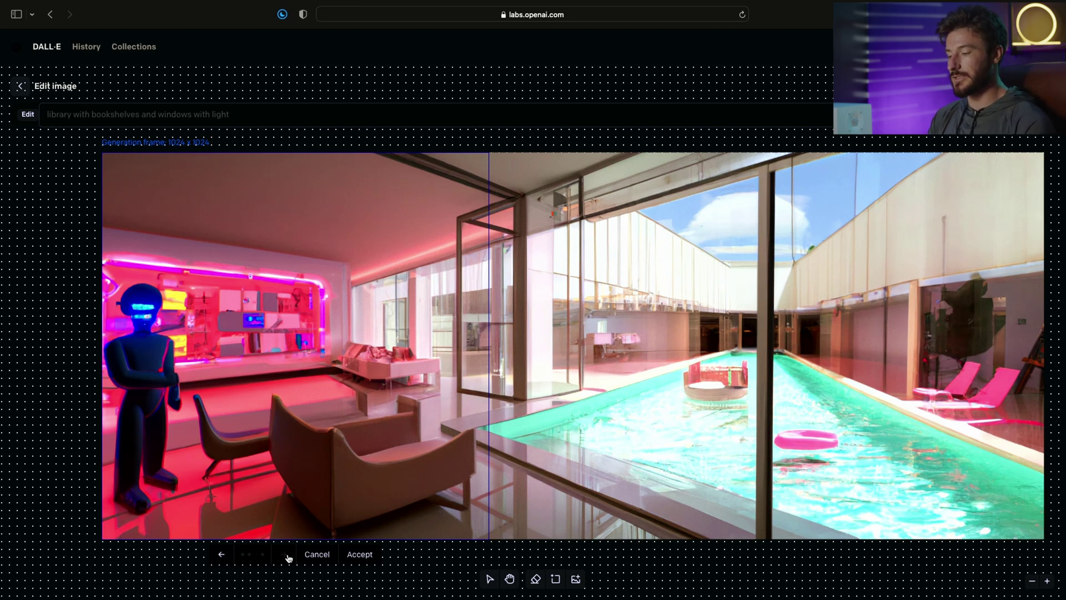
left_click(288, 556)
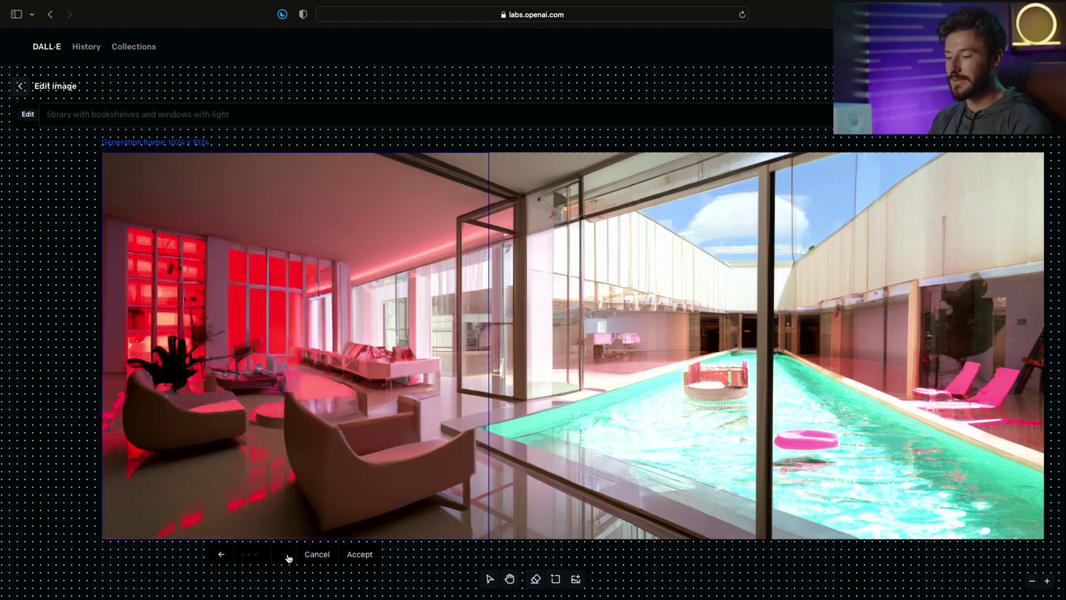